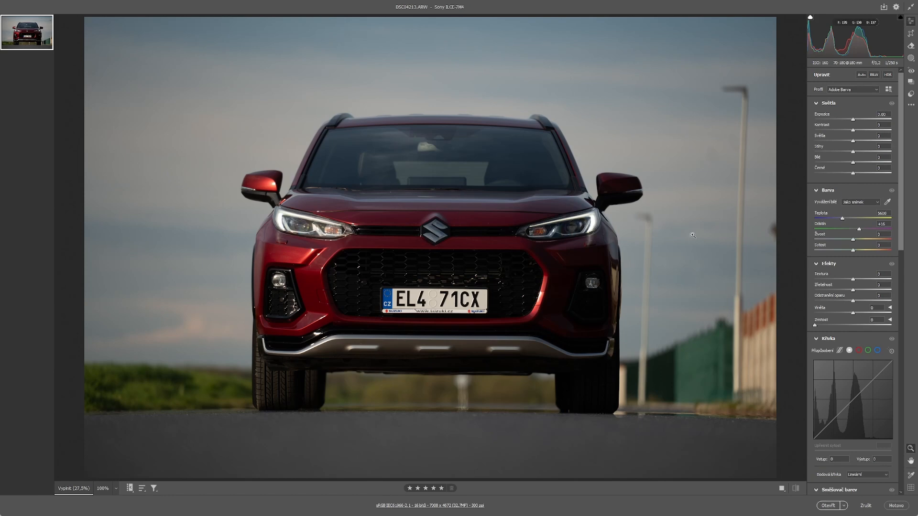
# - Create a subject mask for the car and set its exposure to +0.40 and shadows to +41
pyautogui.click(912, 60)
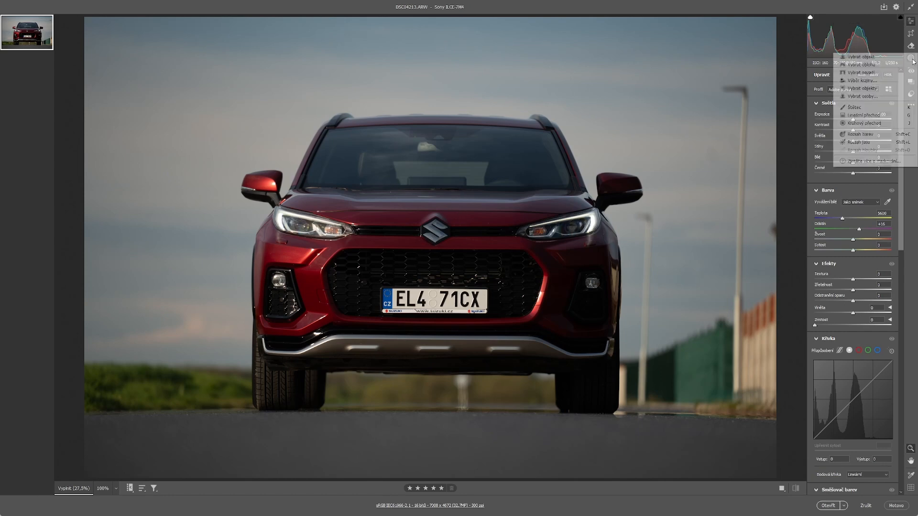
pyautogui.click(863, 59)
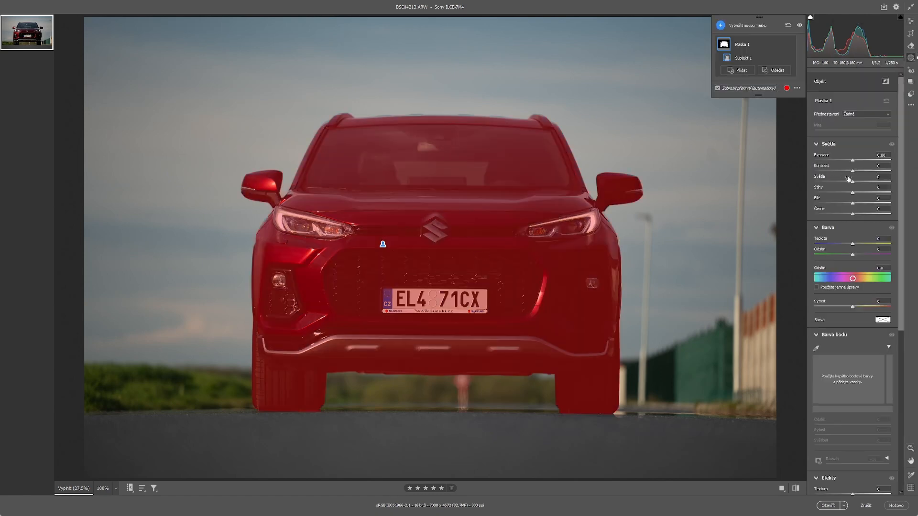
pyautogui.moveTo(852, 160); pyautogui.dragTo(856, 161)
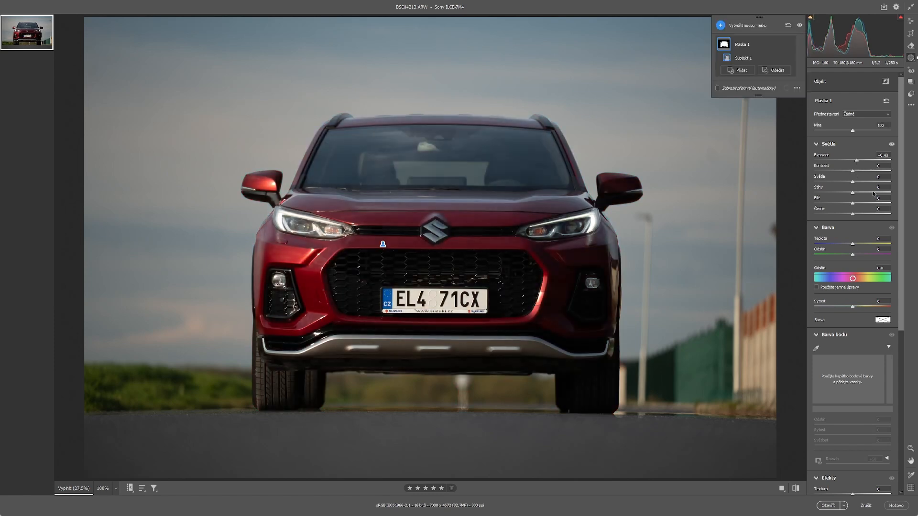
pyautogui.moveTo(871, 192); pyautogui.dragTo(869, 192)
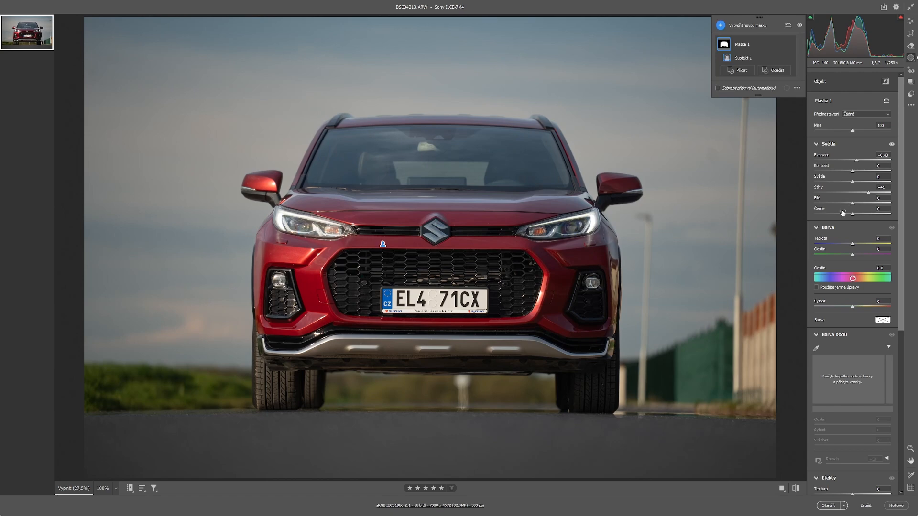
# - Set the car mask's texture to +20 and clarity to +7
pyautogui.scroll(-4, 842, 211)
pyautogui.moveTo(857, 325)
pyautogui.mouseDown()
pyautogui.moveTo(847, 334)
pyautogui.moveTo(855, 334)
pyautogui.mouseUp()
pyautogui.scroll(2, 821, 261)
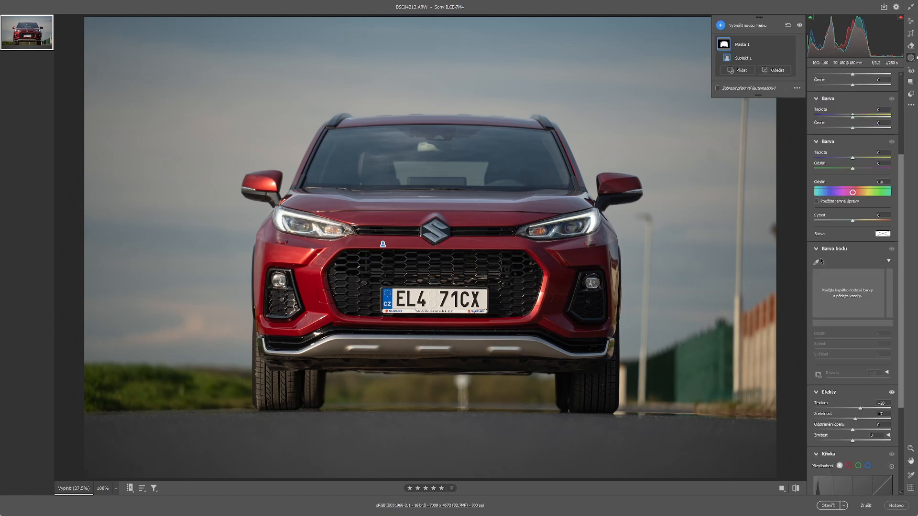
pyautogui.scroll(2, 820, 261)
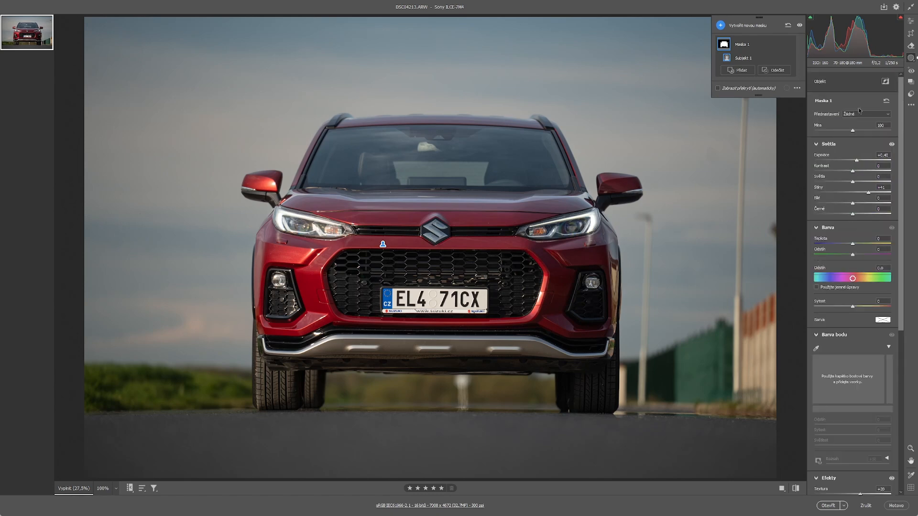
# - Adjust the whole photo to exposure +0.15, highlights about -28, vibrance +14 and temperature 5850
pyautogui.click(909, 23)
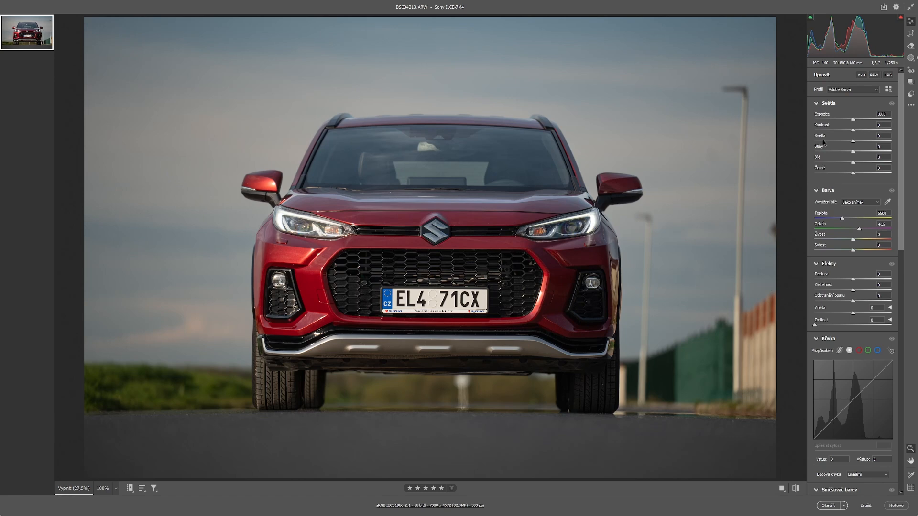
pyautogui.moveTo(855, 119); pyautogui.dragTo(855, 120)
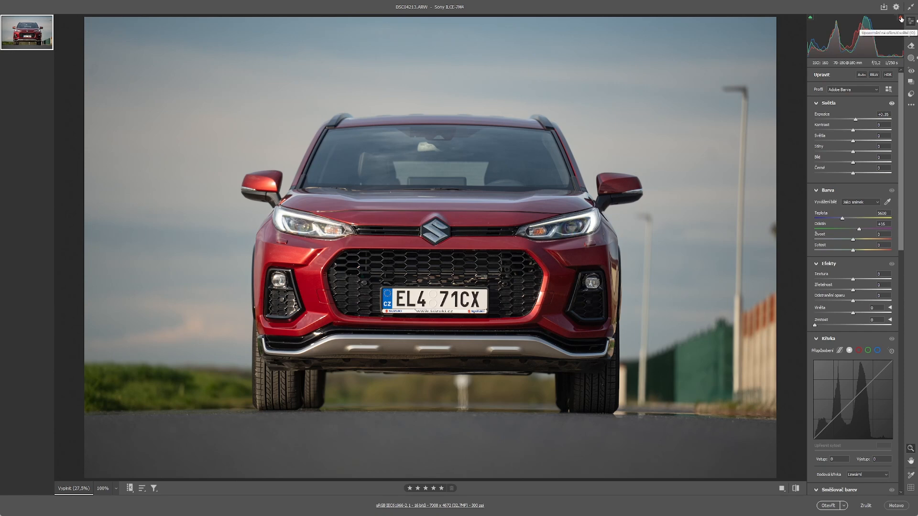
pyautogui.moveTo(838, 139); pyautogui.dragTo(837, 141)
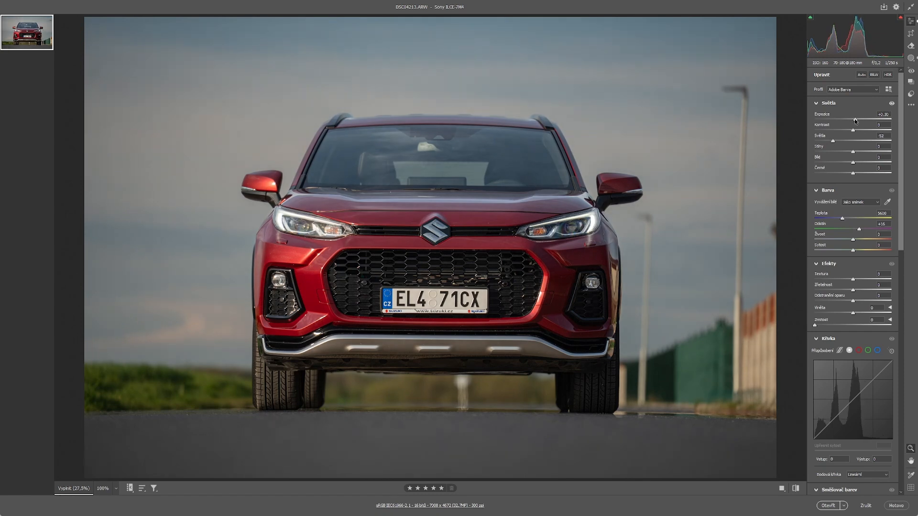
pyautogui.moveTo(855, 119); pyautogui.dragTo(854, 120)
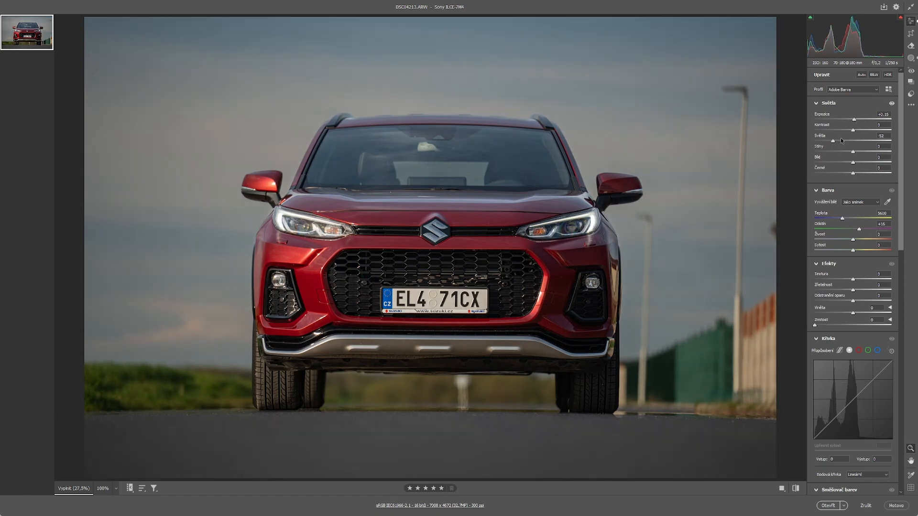
pyautogui.click(841, 140)
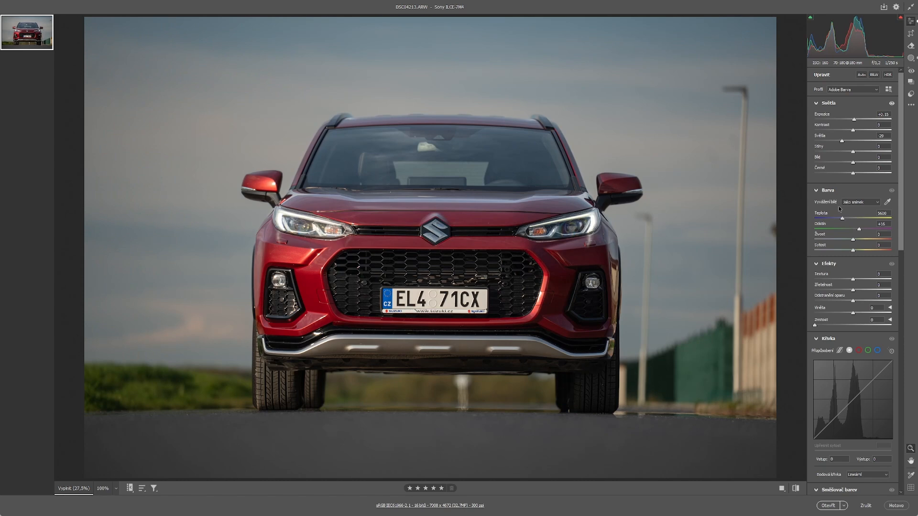
pyautogui.click(858, 240)
pyautogui.moveTo(842, 218); pyautogui.dragTo(844, 218)
# - Check the workflow options for sRGB and 16-bit depth, accept them and open the photo in Photoshop
pyautogui.click(406, 506)
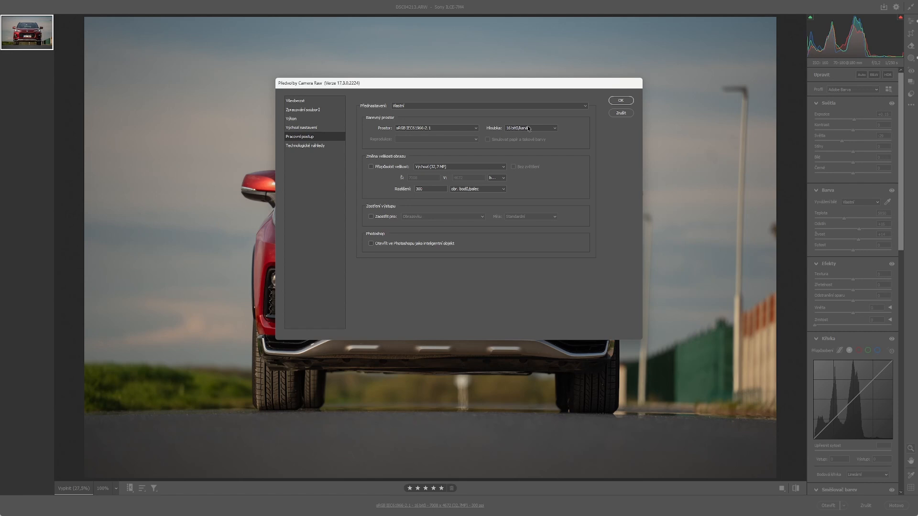
pyautogui.click(618, 101)
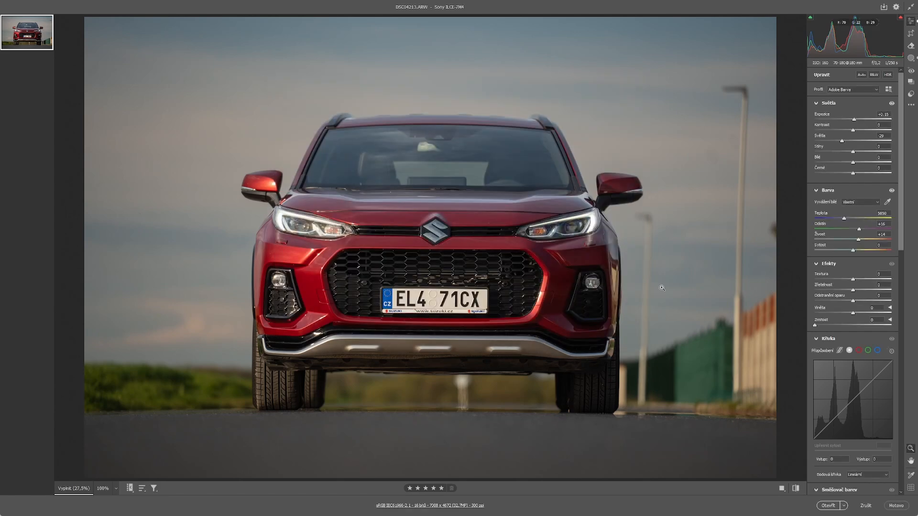
pyautogui.click(821, 504)
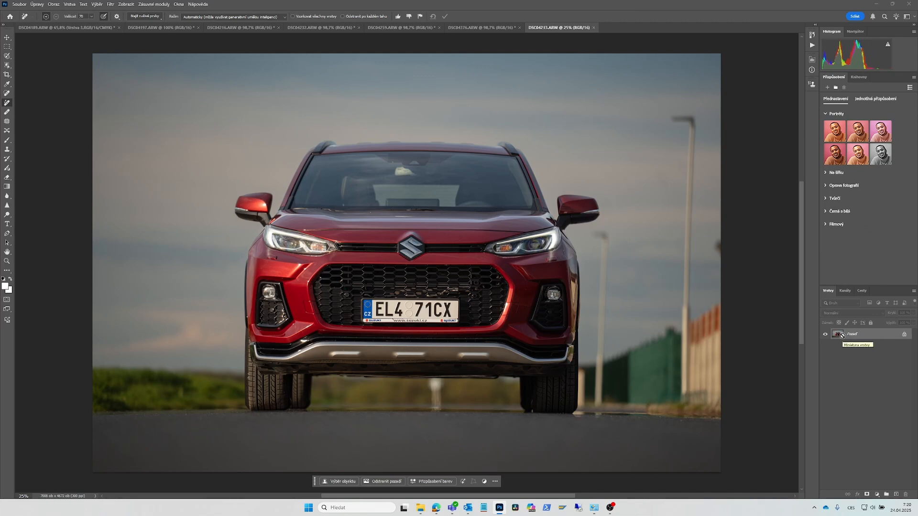
# - Duplicate the background layer and send the copy to the Topaz Photo AI filter
pyautogui.hotkey('ctrl', 'j')
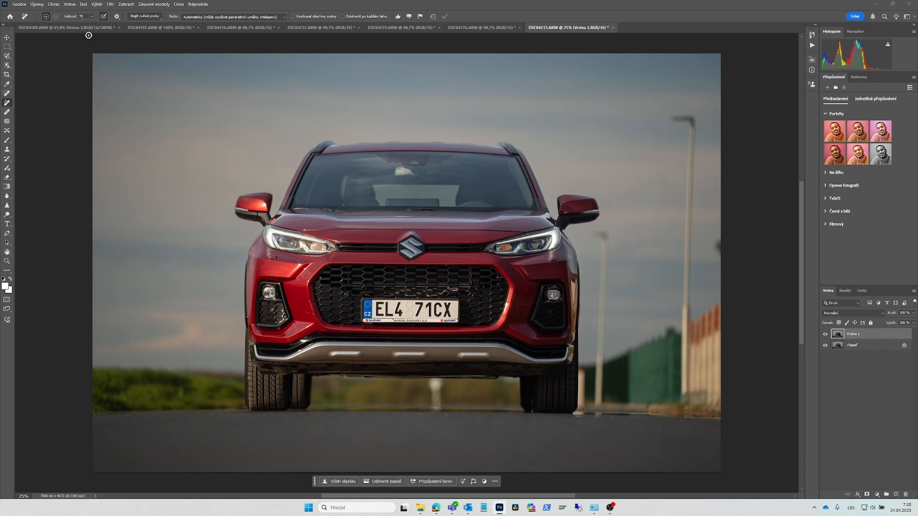
pyautogui.click(113, 6)
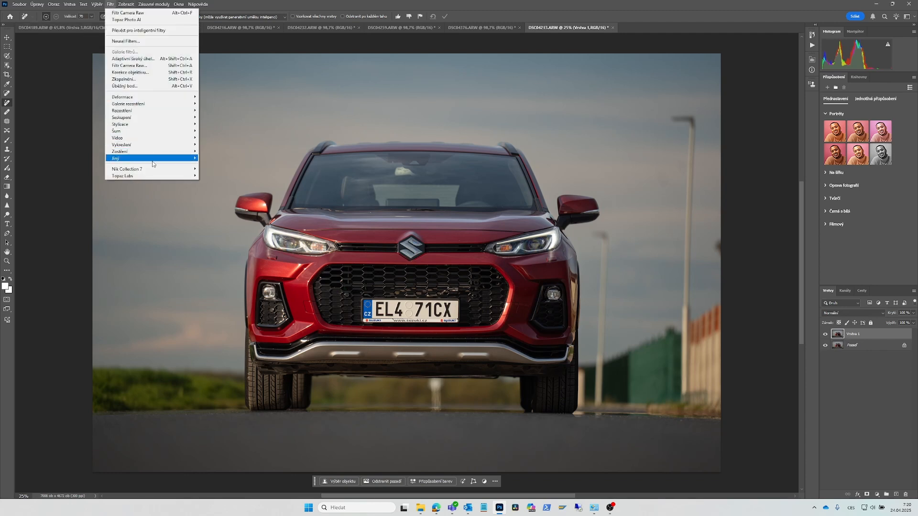
pyautogui.moveTo(152, 176)
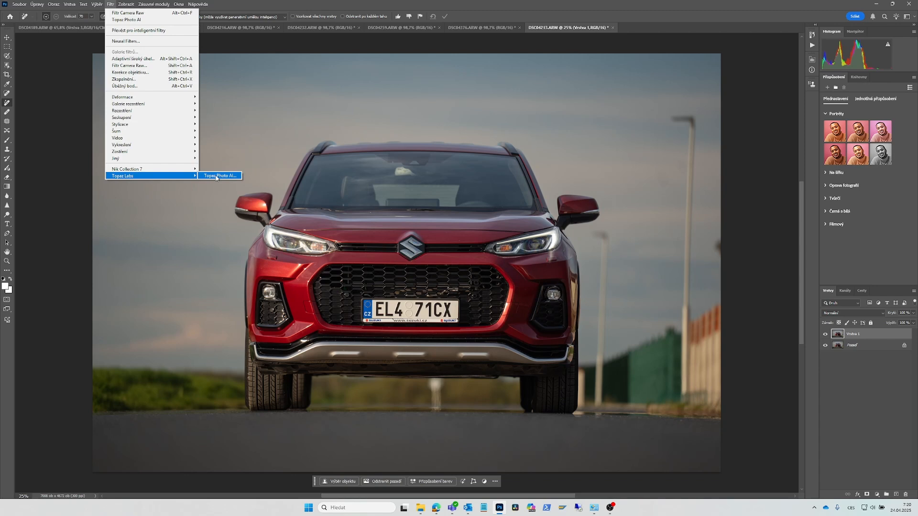
pyautogui.click(218, 176)
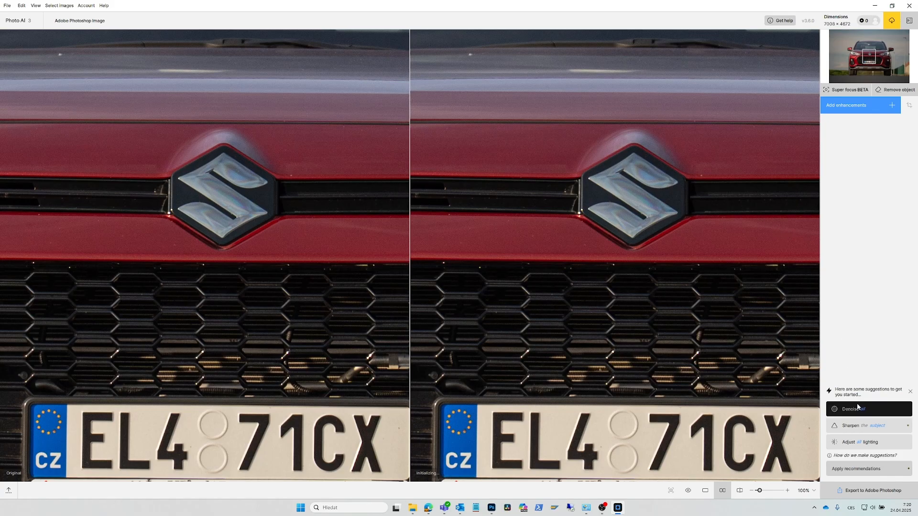
# - Denoise the whole image with strength 16 and original detail 12, and export the result back to Photoshop
pyautogui.click(849, 410)
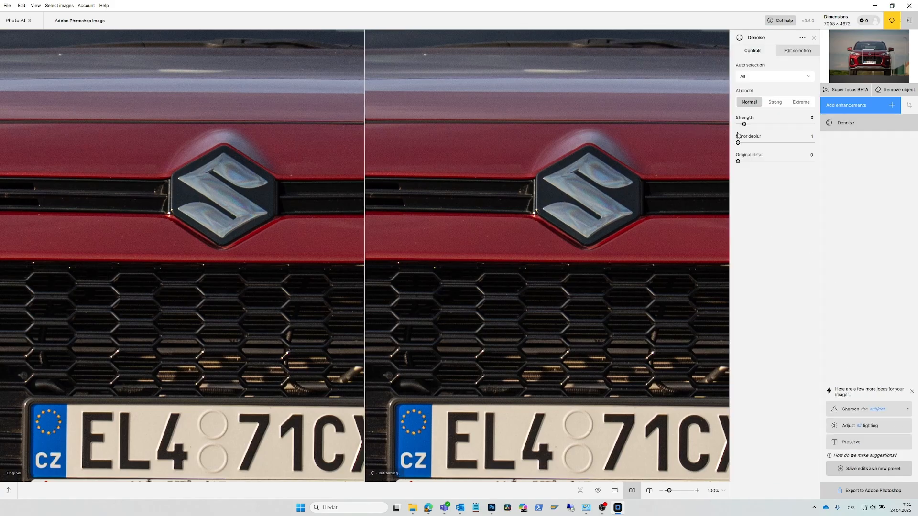
pyautogui.click(749, 124)
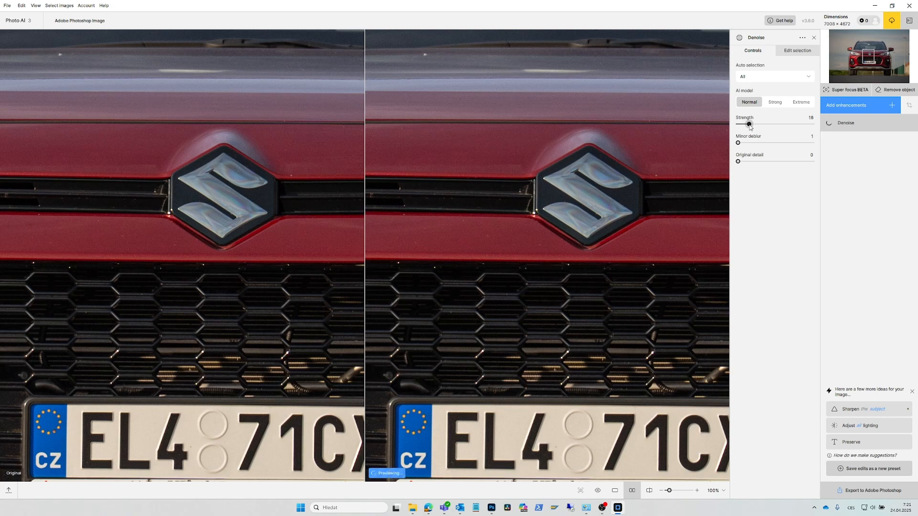
pyautogui.click(747, 162)
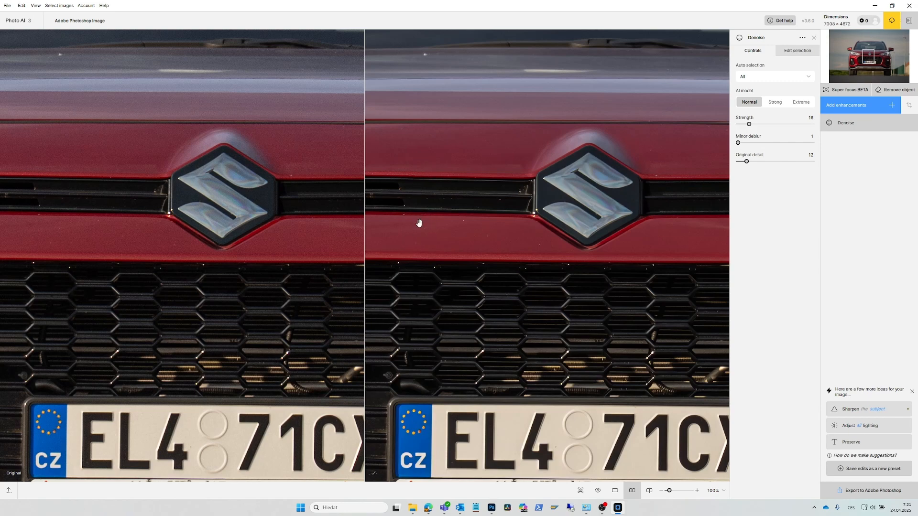
pyautogui.click(851, 494)
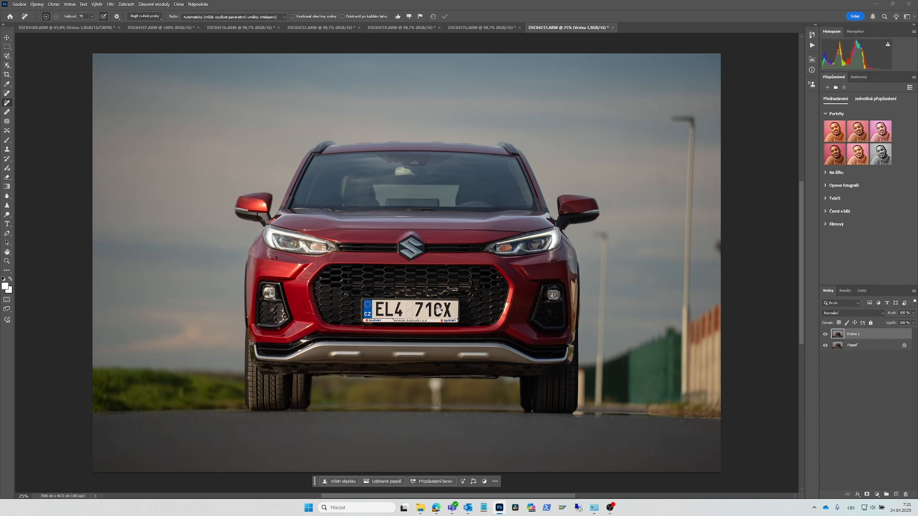
# - Stamp the visible layers into a new top layer and reduce the Remove tool's brush size to 30
pyautogui.hotkey('ctrl', 'shift', 'alt', 'e')
pyautogui.hotkey('ctrl', '1')
pyautogui.moveTo(344, 250); pyautogui.dragTo(260, 352)
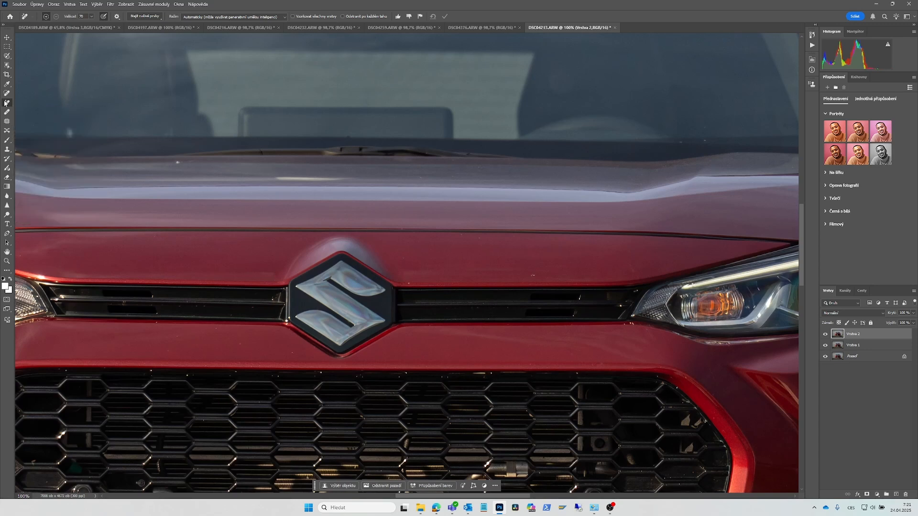
pyautogui.press('[')
pyautogui.press('[')
pyautogui.press('[')
pyautogui.press('[')
# - Mark the specks on the red panels above and below the Suzuki emblem's grille strip for removal
pyautogui.click(533, 275)
pyautogui.click(481, 241)
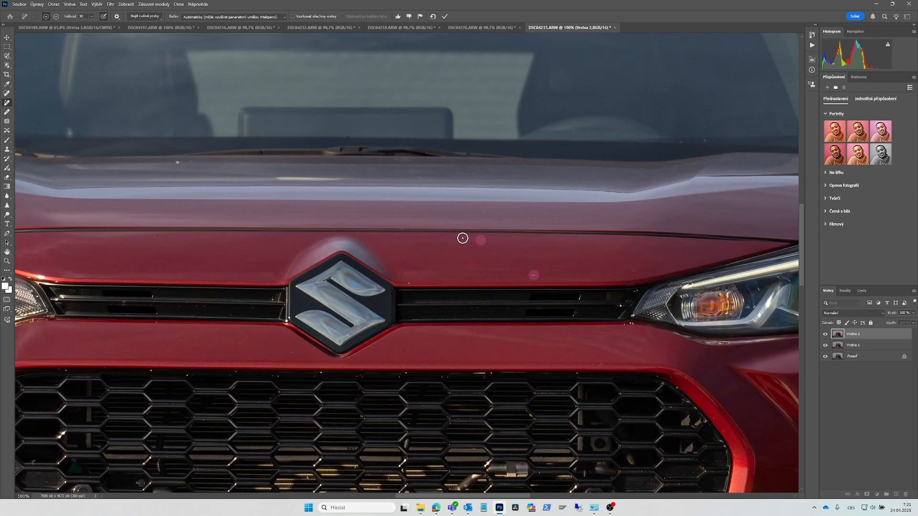
pyautogui.click(462, 237)
pyautogui.click(408, 279)
pyautogui.click(176, 338)
pyautogui.click(167, 351)
pyautogui.click(218, 331)
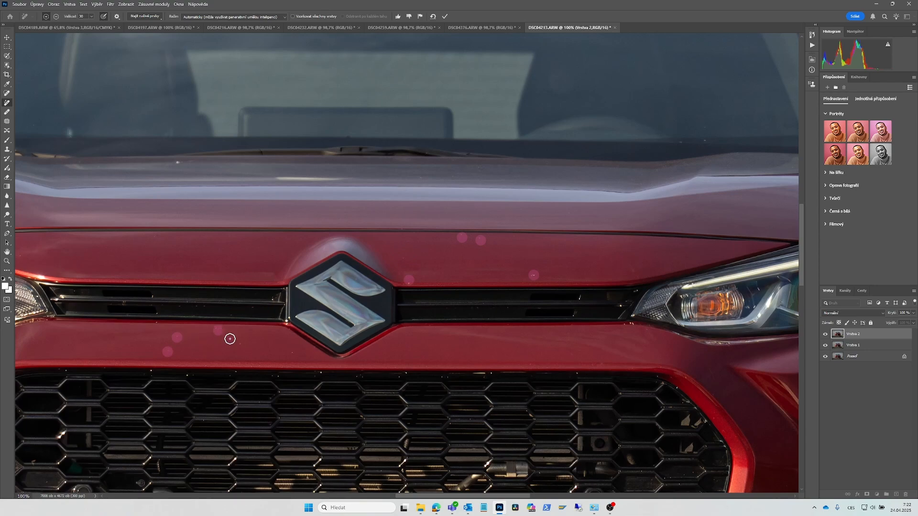
pyautogui.click(239, 344)
pyautogui.click(293, 354)
# - Mark the speck on the hood just below the windshield for removal
pyautogui.moveTo(273, 304); pyautogui.dragTo(165, 178)
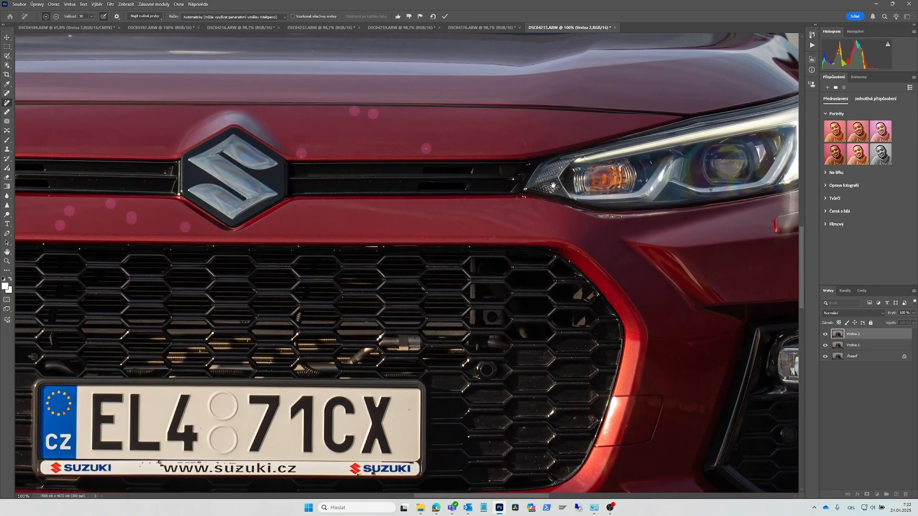
pyautogui.moveTo(388, 129); pyautogui.dragTo(426, 303)
pyautogui.moveTo(246, 238); pyautogui.dragTo(454, 258)
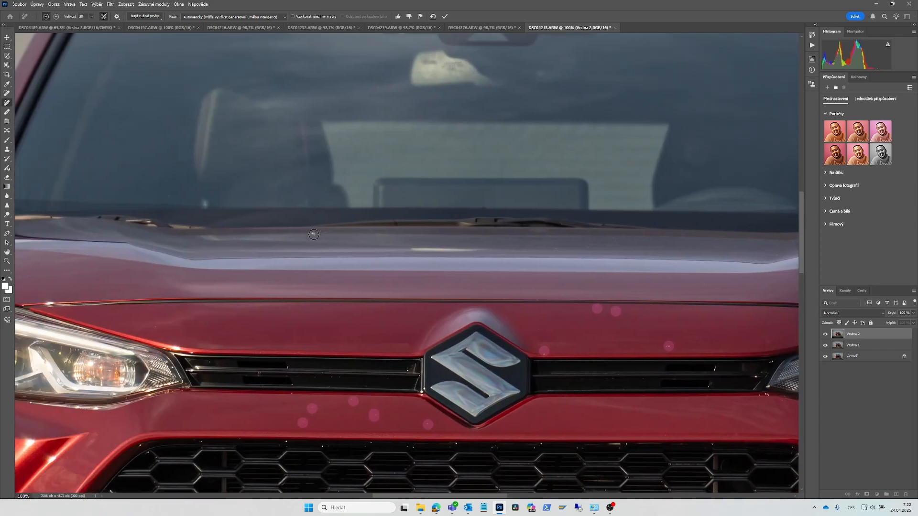
pyautogui.click(314, 234)
# - Mark the specks on the red bumper around the fog light for removal
pyautogui.moveTo(495, 314); pyautogui.dragTo(285, 327)
pyautogui.moveTo(444, 250); pyautogui.dragTo(560, 196)
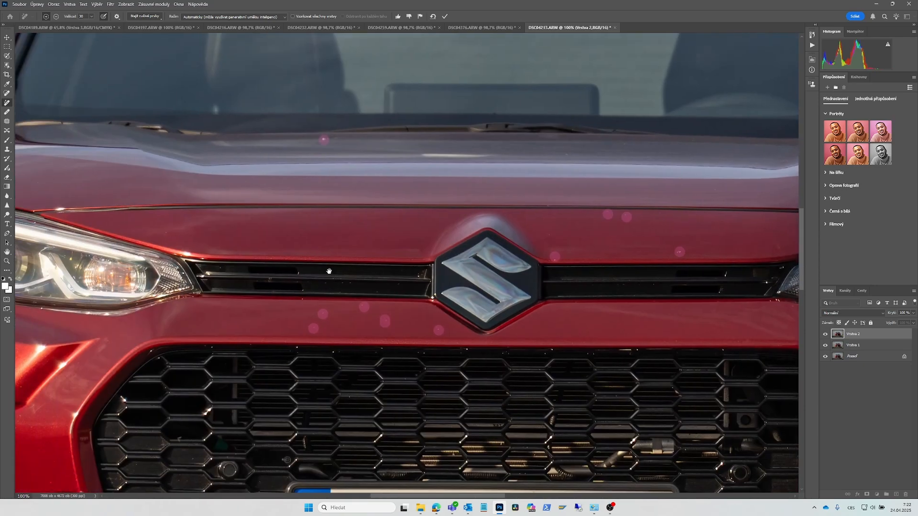
pyautogui.moveTo(329, 271); pyautogui.dragTo(475, 209)
pyautogui.moveTo(220, 342)
pyautogui.mouseDown()
pyautogui.moveTo(324, 229)
pyautogui.moveTo(384, 187)
pyautogui.mouseUp()
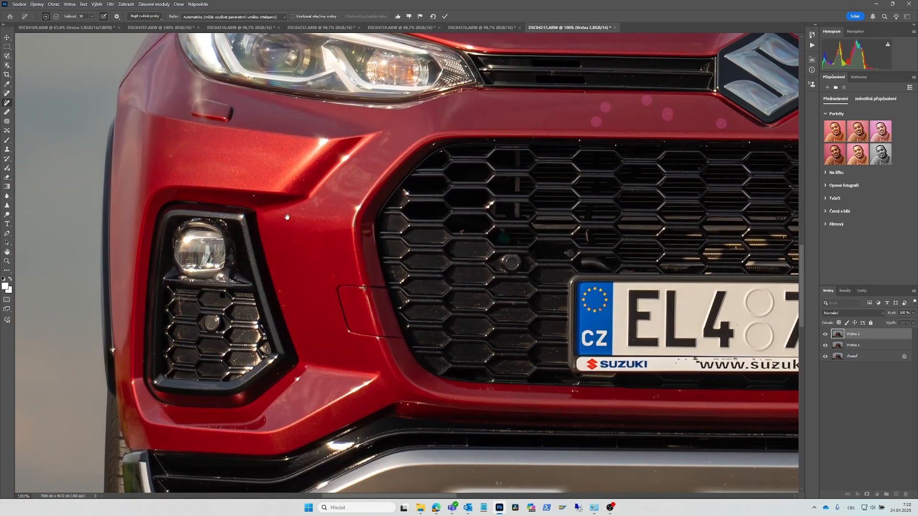
pyautogui.click(254, 197)
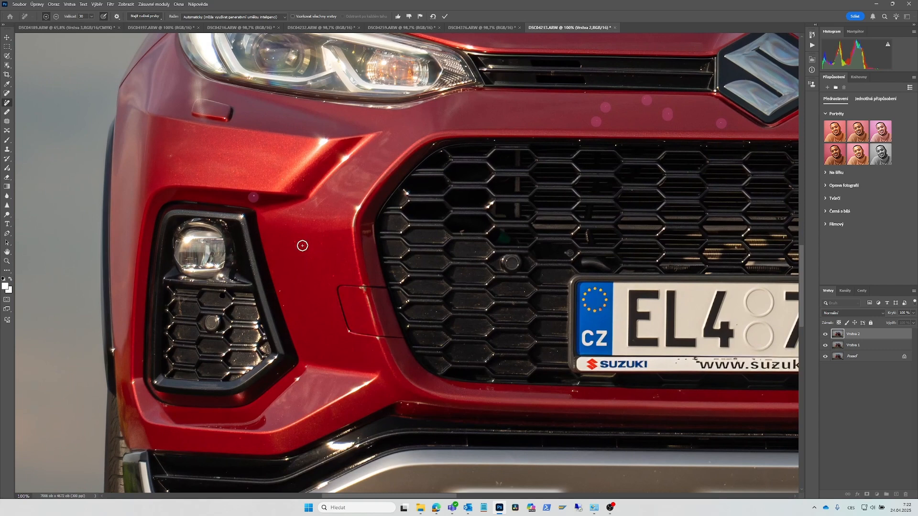
pyautogui.click(363, 287)
pyautogui.click(281, 289)
# - Mark the specks on the red bumper edge below the licence plate for removal
pyautogui.moveTo(456, 383); pyautogui.dragTo(333, 299)
pyautogui.moveTo(204, 305); pyautogui.dragTo(283, 325)
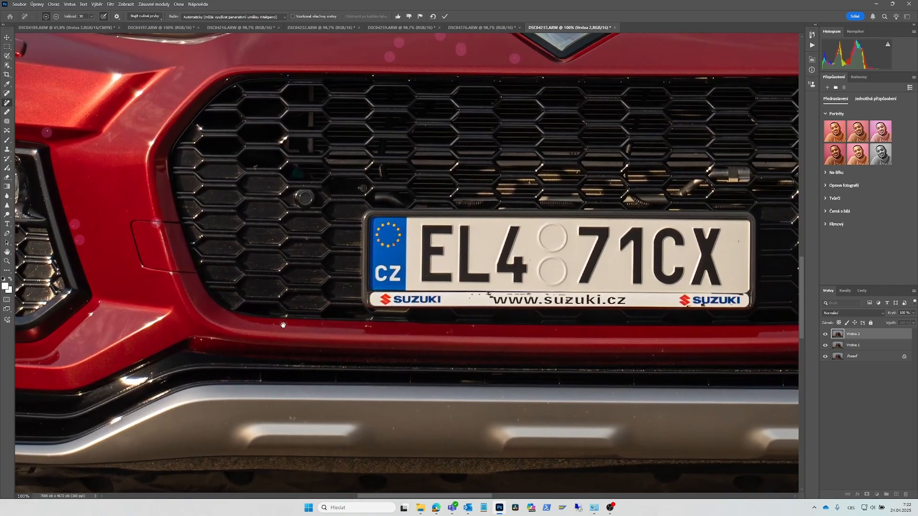
pyautogui.click(366, 327)
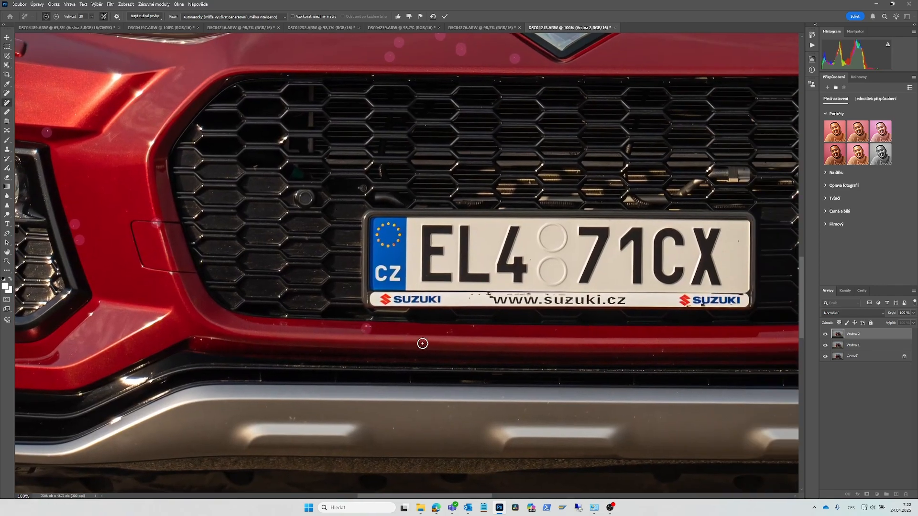
pyautogui.click(450, 331)
# - Apply the Remove tool to all the marked specks on the car
pyautogui.moveTo(621, 345); pyautogui.dragTo(313, 360)
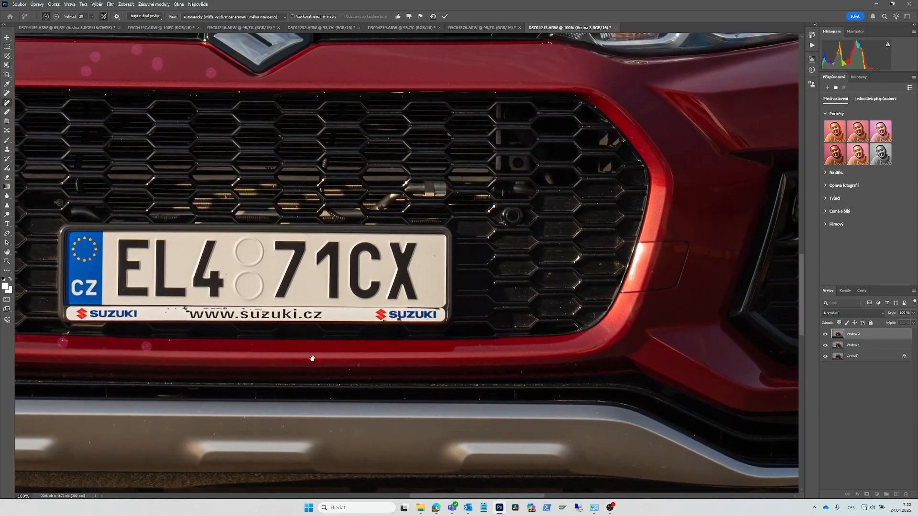
pyautogui.moveTo(616, 254); pyautogui.dragTo(588, 365)
pyautogui.moveTo(163, 117); pyautogui.dragTo(340, 305)
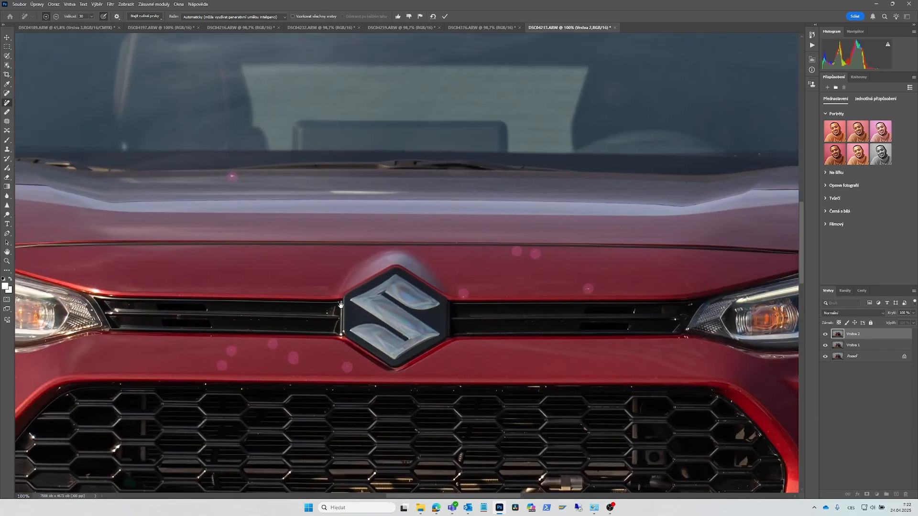
pyautogui.click(444, 17)
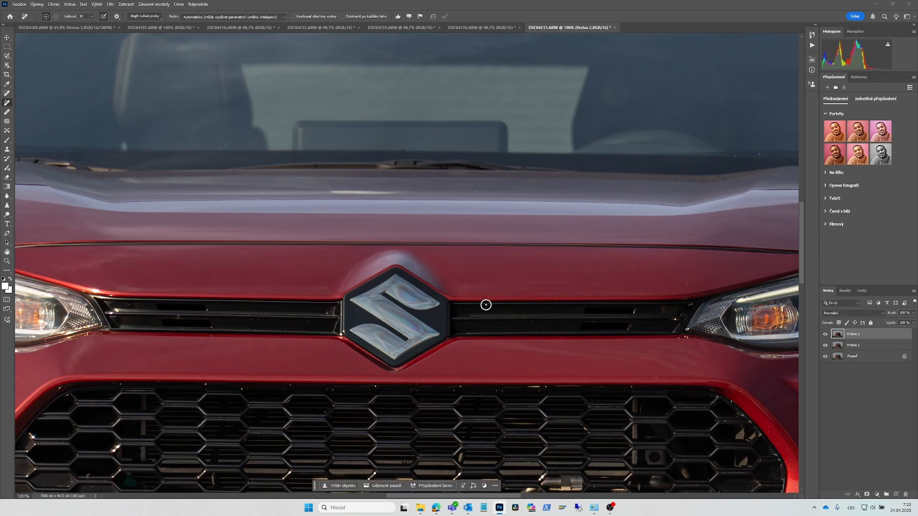
# - Remove the lamp posts, fence and wall beside the car with the Remove tool, using a brush size of 125
pyautogui.hotkey('ctrl', '0')
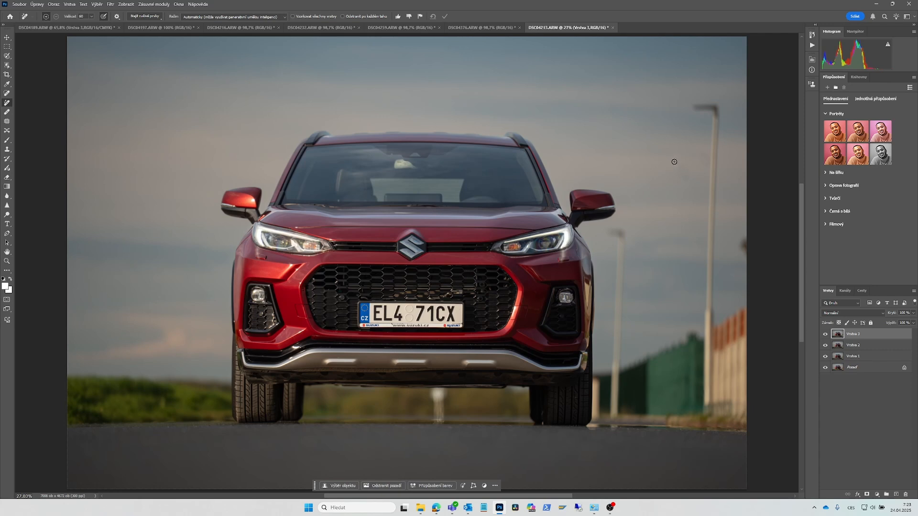
pyautogui.press(']')
pyautogui.press(']')
pyautogui.moveTo(679, 130)
pyautogui.mouseDown()
pyautogui.moveTo(656, 217)
pyautogui.moveTo(618, 224)
pyautogui.moveTo(603, 239)
pyautogui.moveTo(595, 423)
pyautogui.moveTo(744, 444)
pyautogui.moveTo(753, 413)
pyautogui.moveTo(746, 437)
pyautogui.moveTo(745, 149)
pyautogui.moveTo(735, 87)
pyautogui.moveTo(698, 90)
pyautogui.moveTo(675, 138)
pyautogui.mouseUp()
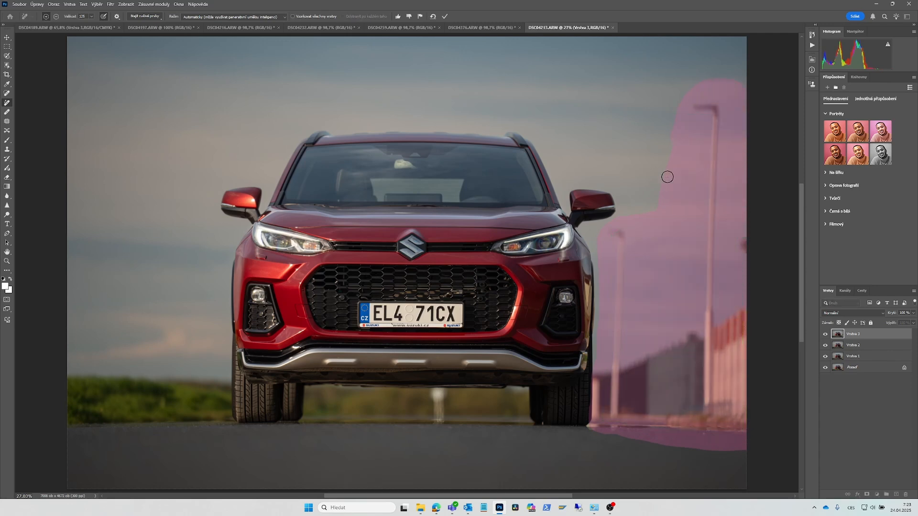
pyautogui.click(444, 16)
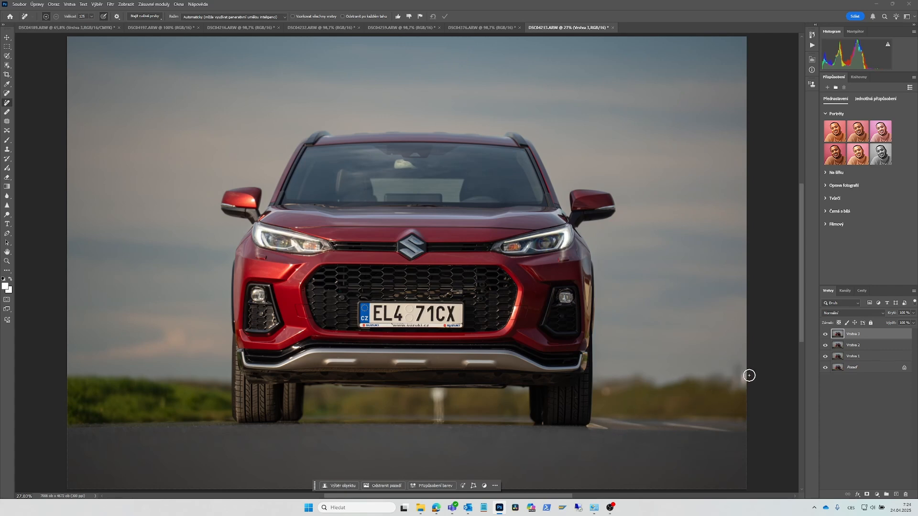
# - Remove the remnant at the photo's edge, the road lines beside the car and the white post beneath it
pyautogui.moveTo(744, 367); pyautogui.dragTo(735, 387)
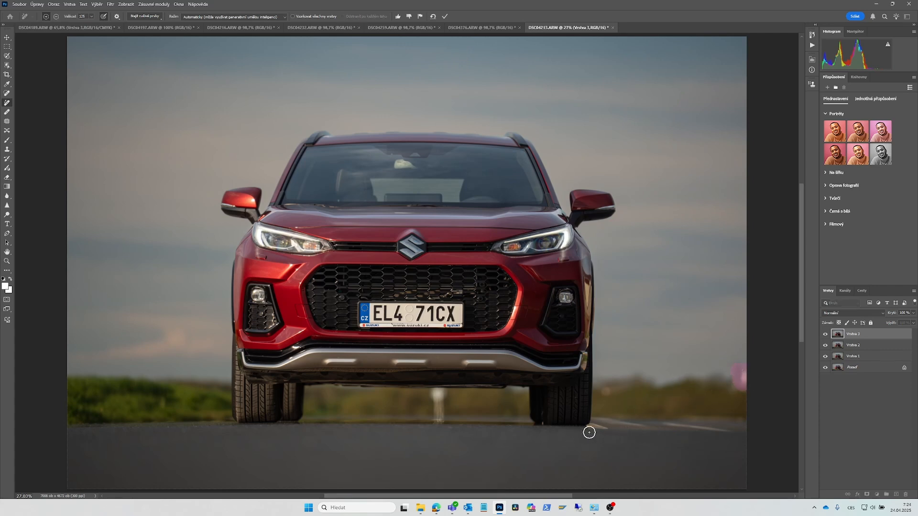
pyautogui.moveTo(590, 431)
pyautogui.mouseDown()
pyautogui.moveTo(594, 420)
pyautogui.moveTo(739, 424)
pyautogui.moveTo(600, 426)
pyautogui.mouseUp()
pyautogui.moveTo(435, 423)
pyautogui.mouseDown()
pyautogui.moveTo(443, 391)
pyautogui.moveTo(434, 392)
pyautogui.moveTo(435, 413)
pyautogui.mouseUp()
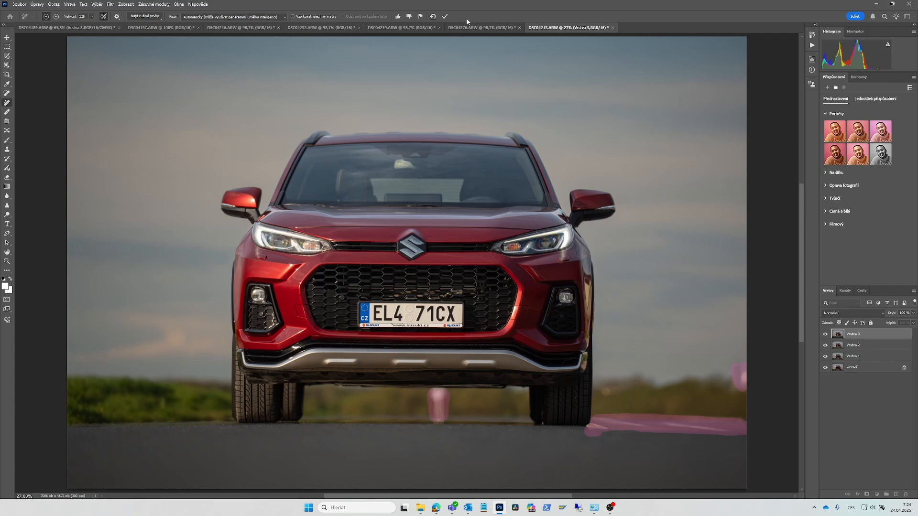
pyautogui.click(445, 16)
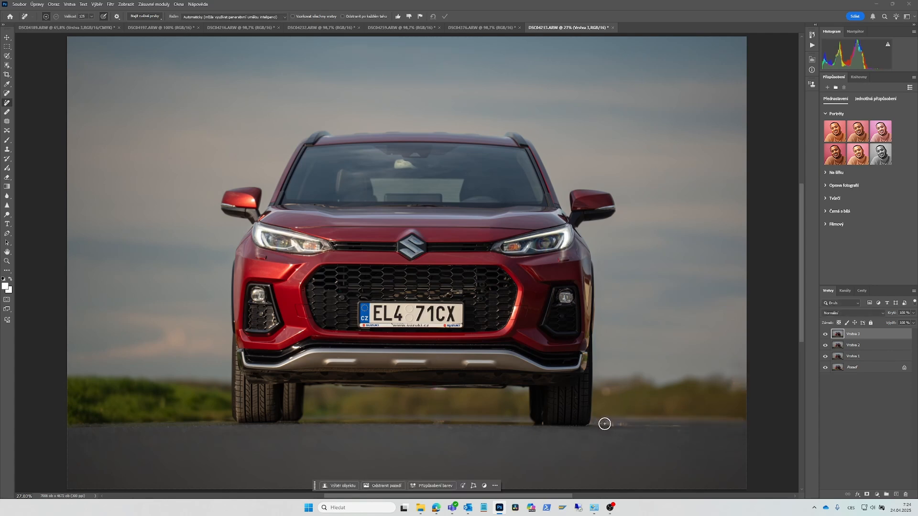
# - Remove the leftover traces along the road edge beside the car and the spot on the horizon beneath it
pyautogui.moveTo(621, 424)
pyautogui.mouseDown()
pyautogui.moveTo(601, 423)
pyautogui.moveTo(679, 424)
pyautogui.mouseUp()
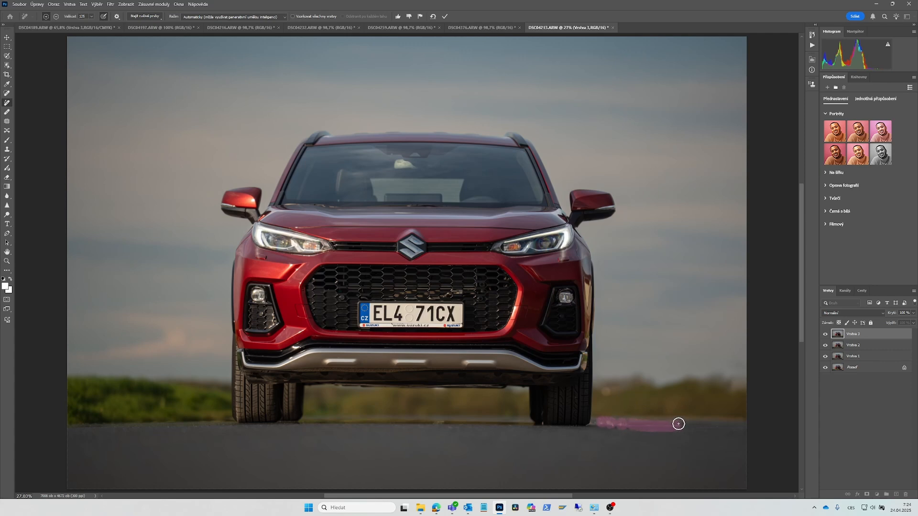
pyautogui.click(444, 18)
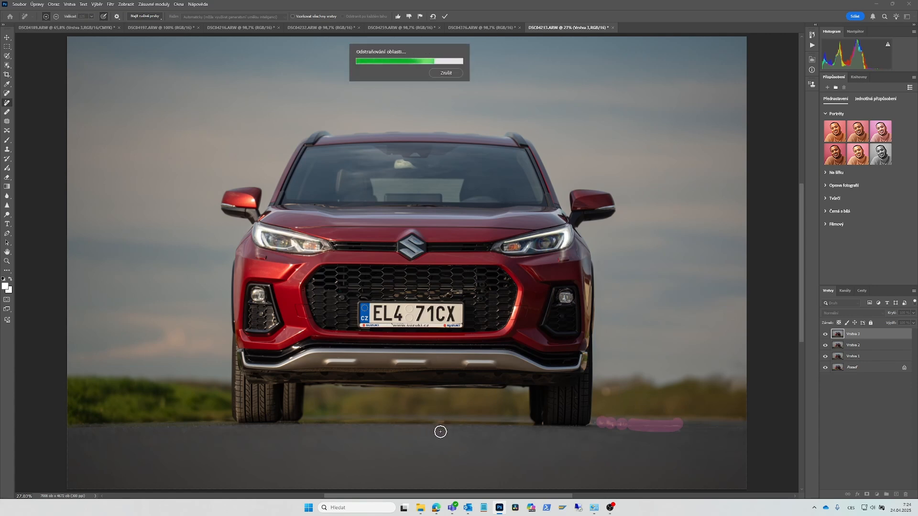
pyautogui.click(437, 422)
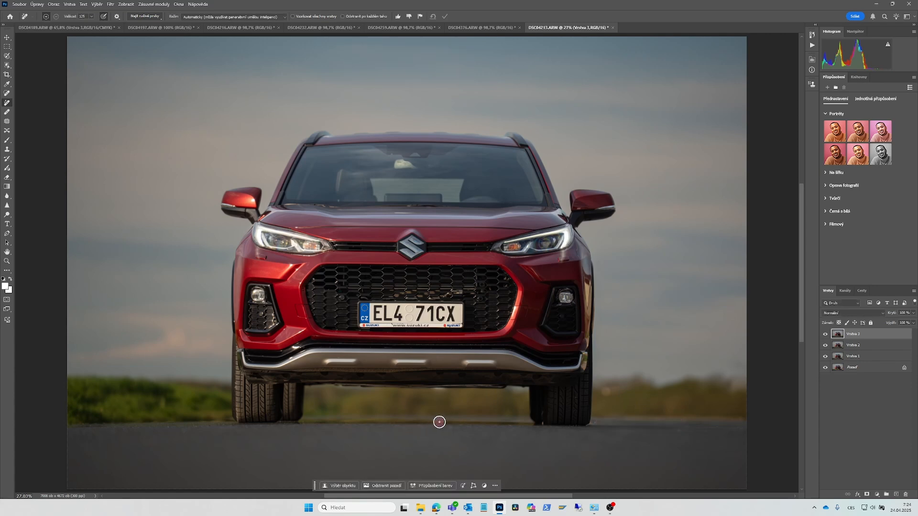
pyautogui.click(444, 16)
pyautogui.scroll(-1, 390, 362)
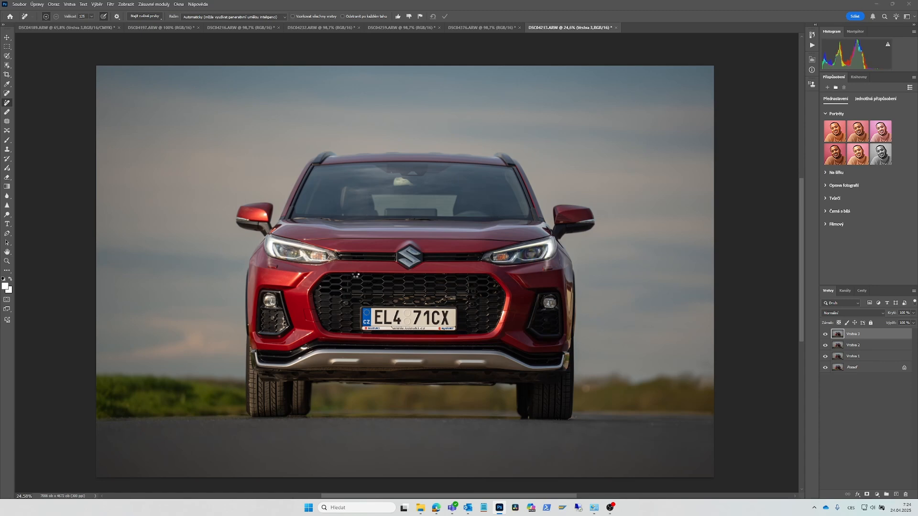
# - Apply a Camera Raw colour mixer adjustment with orange saturation at +13 and yellow saturation at -24
pyautogui.hotkey('ctrl', 'shift', 'a')
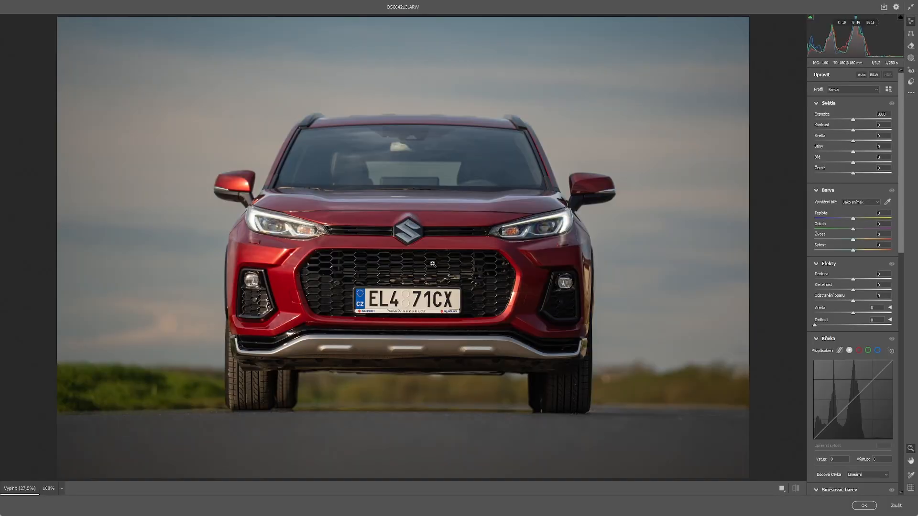
pyautogui.scroll(-5, 856, 296)
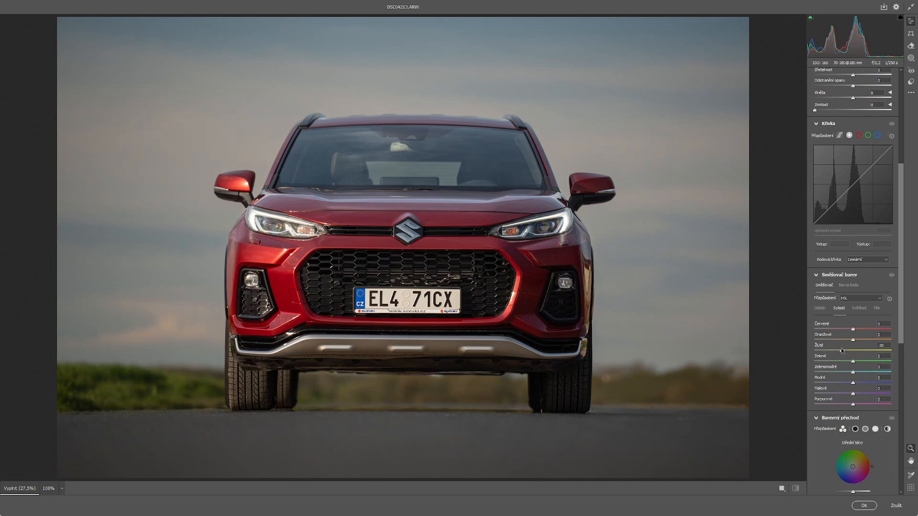
pyautogui.moveTo(842, 350)
pyautogui.mouseDown()
pyautogui.moveTo(776, 351)
pyautogui.moveTo(859, 349)
pyautogui.mouseUp()
pyautogui.scroll(3, 838, 174)
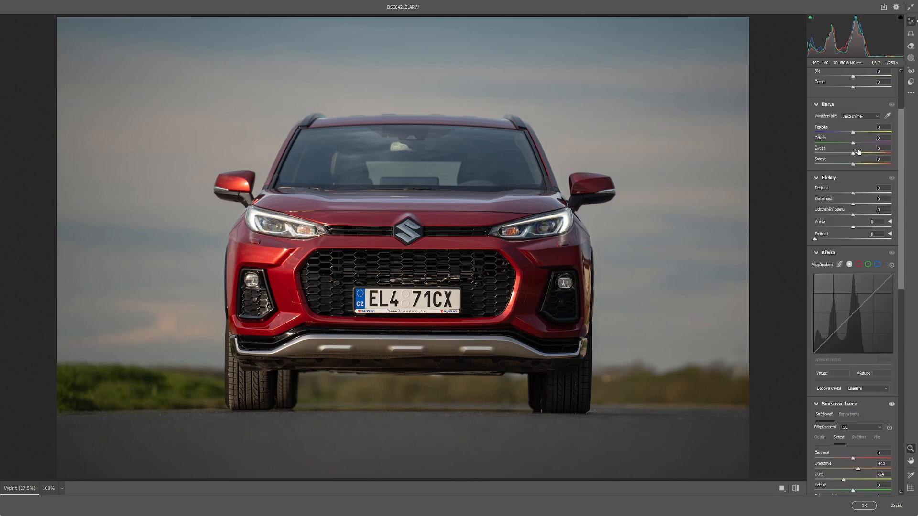
pyautogui.scroll(1, 855, 154)
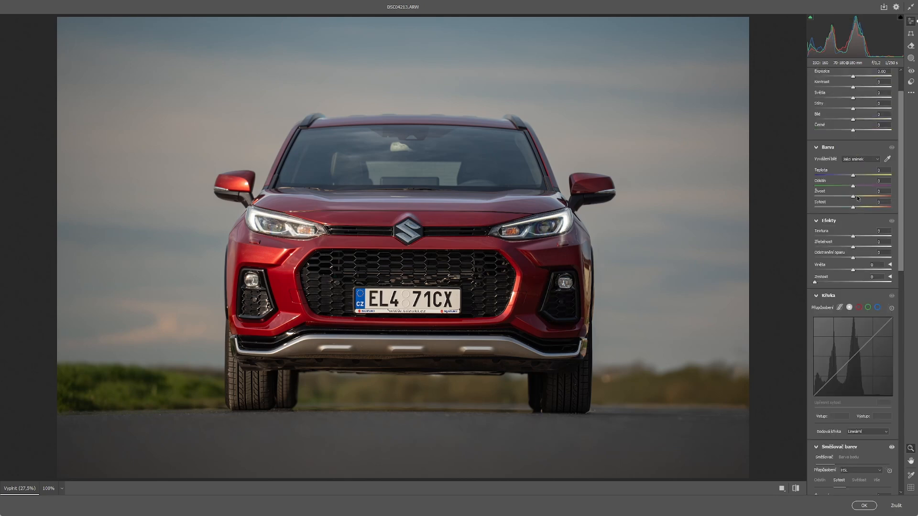
pyautogui.click(863, 506)
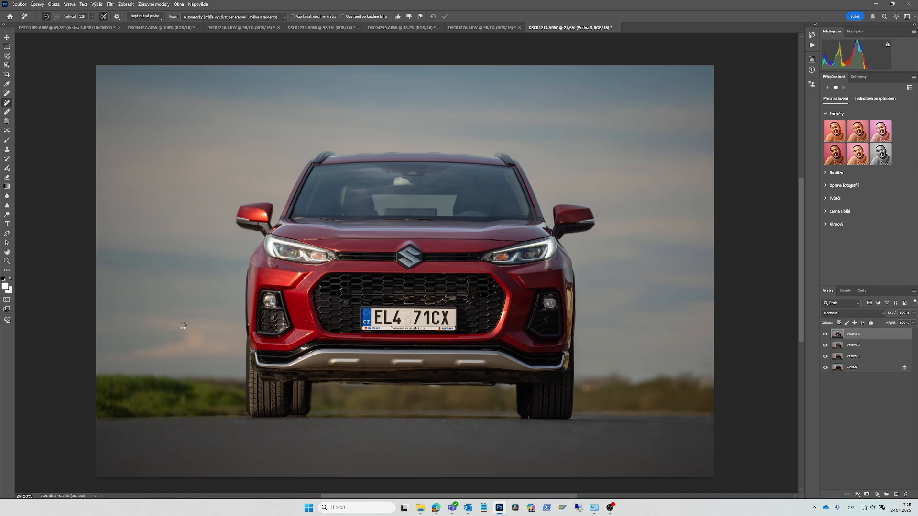
# - Mask the sky in Camera Raw and apply an exposure of +0.35 and a temperature of -24 to it
pyautogui.hotkey('shift', 'ctrl', 'a')
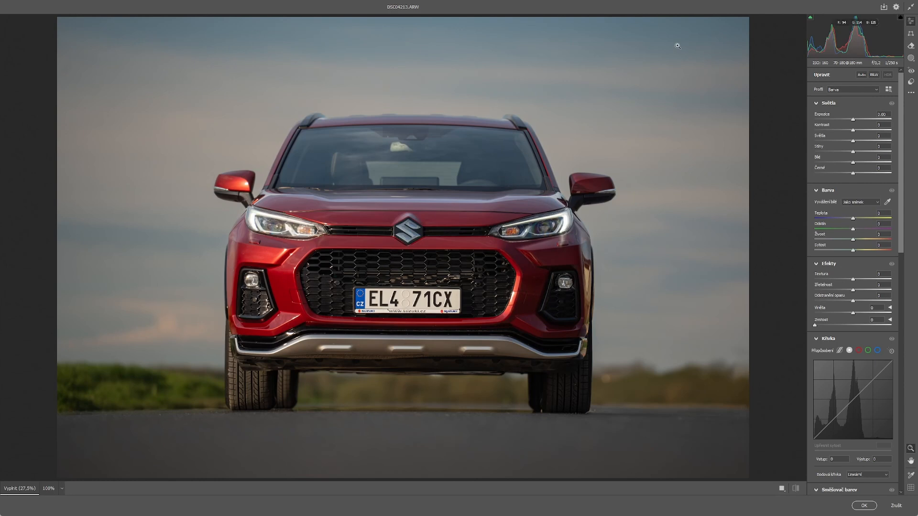
pyautogui.click(911, 58)
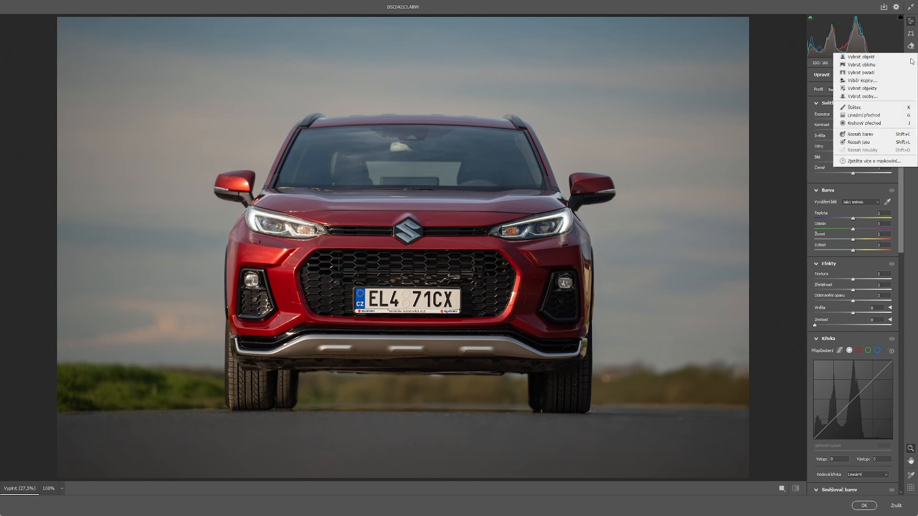
pyautogui.click(871, 72)
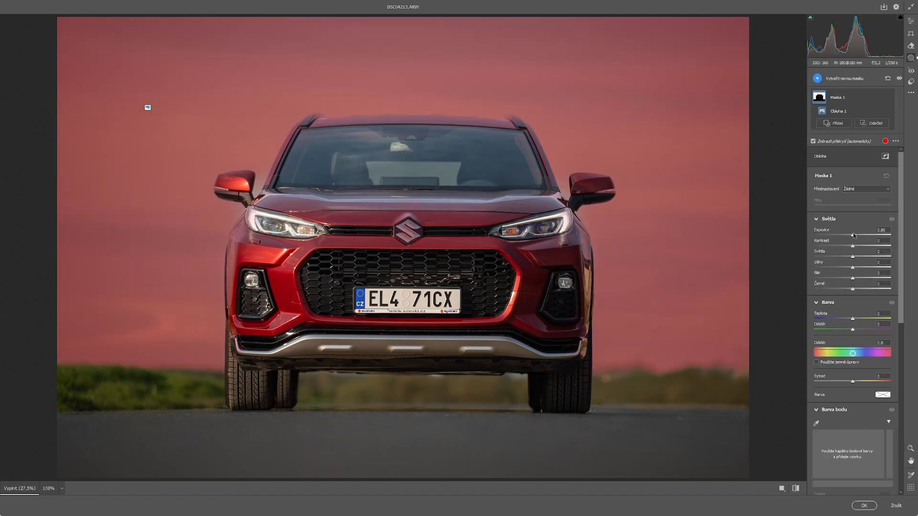
pyautogui.moveTo(853, 235); pyautogui.dragTo(858, 237)
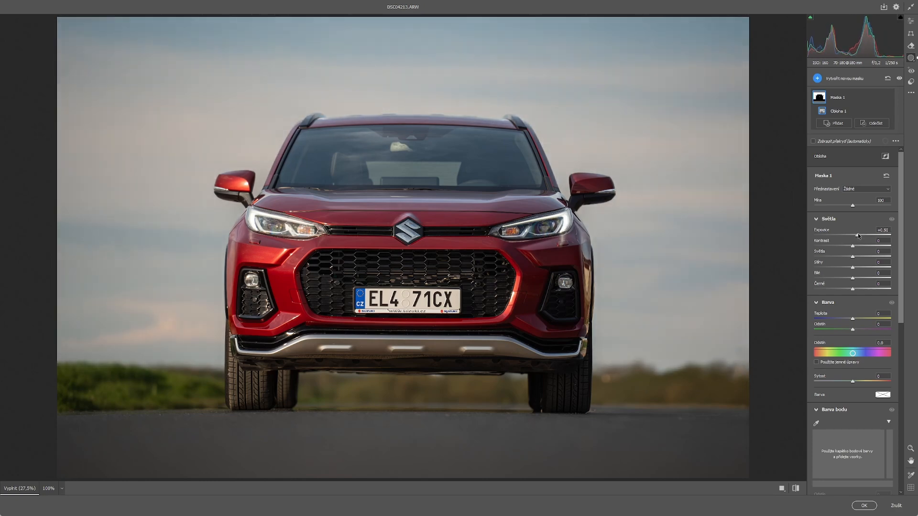
pyautogui.scroll(-3, 838, 286)
pyautogui.scroll(-3, 838, 286)
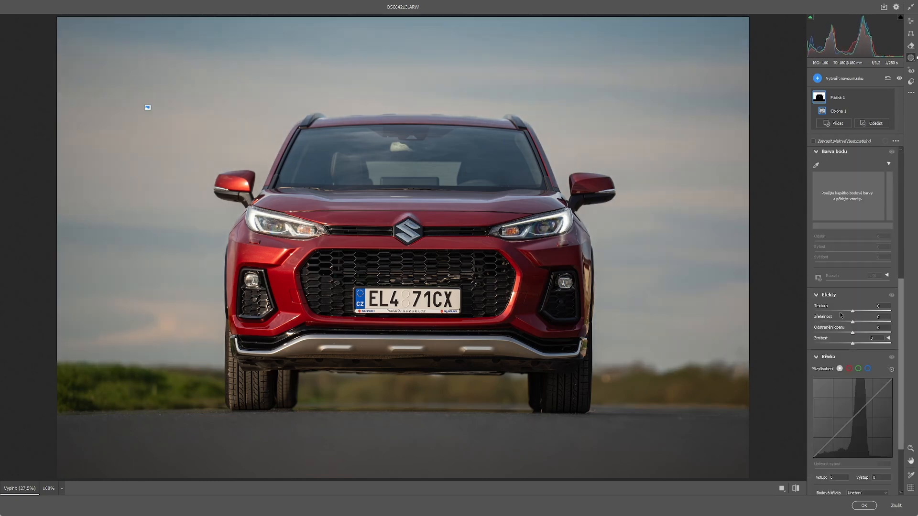
pyautogui.scroll(6, 833, 276)
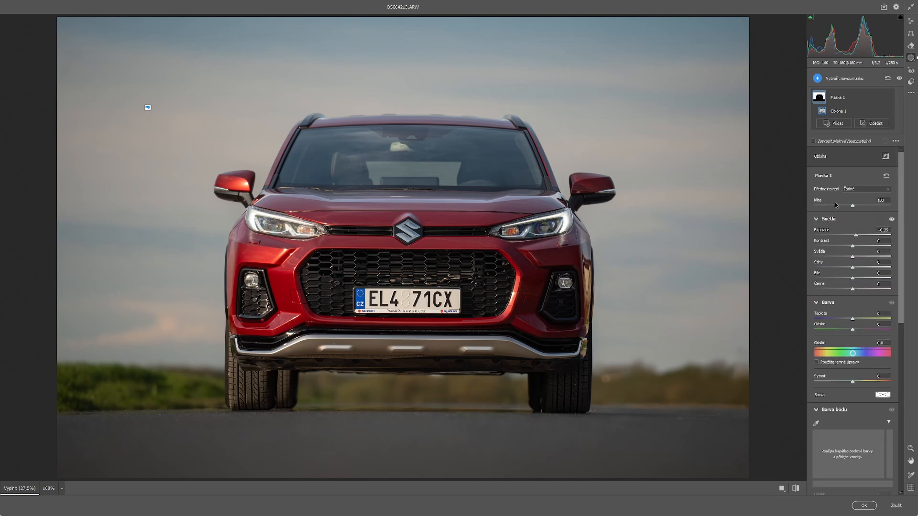
pyautogui.moveTo(854, 319)
pyautogui.mouseDown()
pyautogui.moveTo(864, 318)
pyautogui.moveTo(843, 321)
pyautogui.mouseUp()
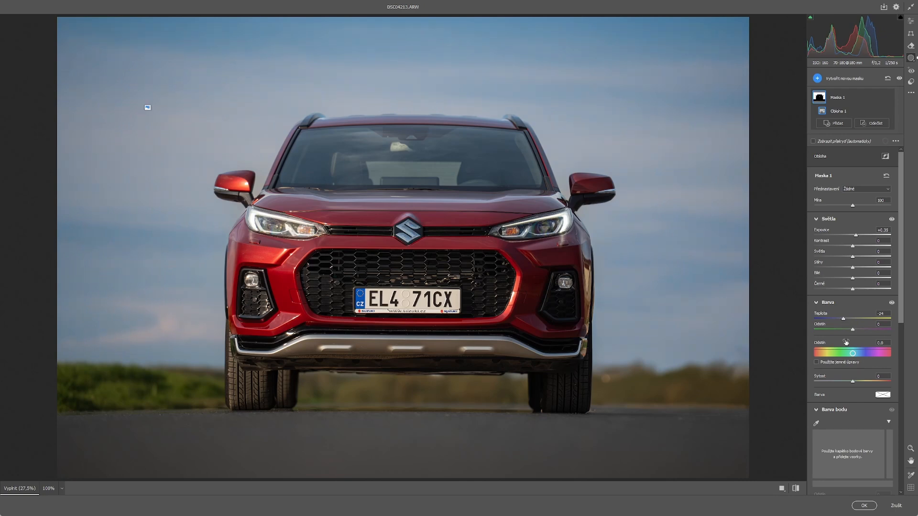
pyautogui.click(863, 505)
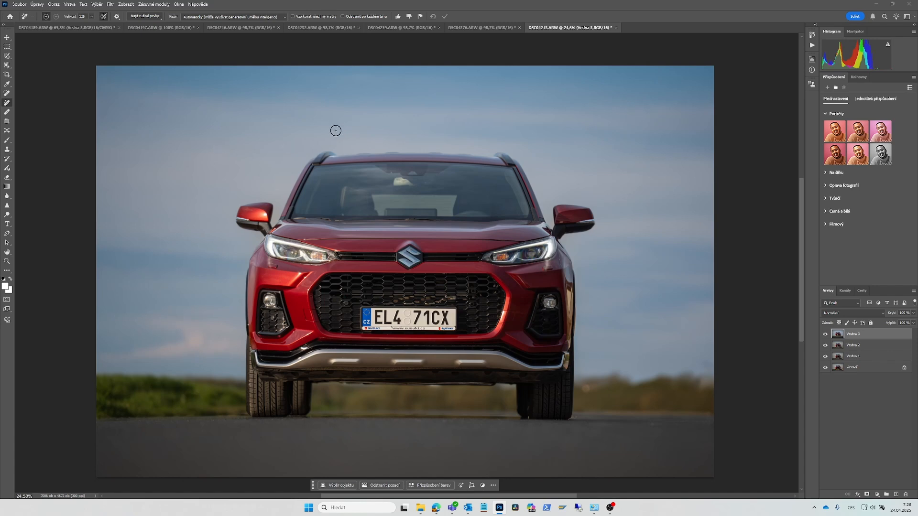
# - Resize the image to a width of 1920 pixels with proportions kept, and fit it to the view
pyautogui.click(52, 3)
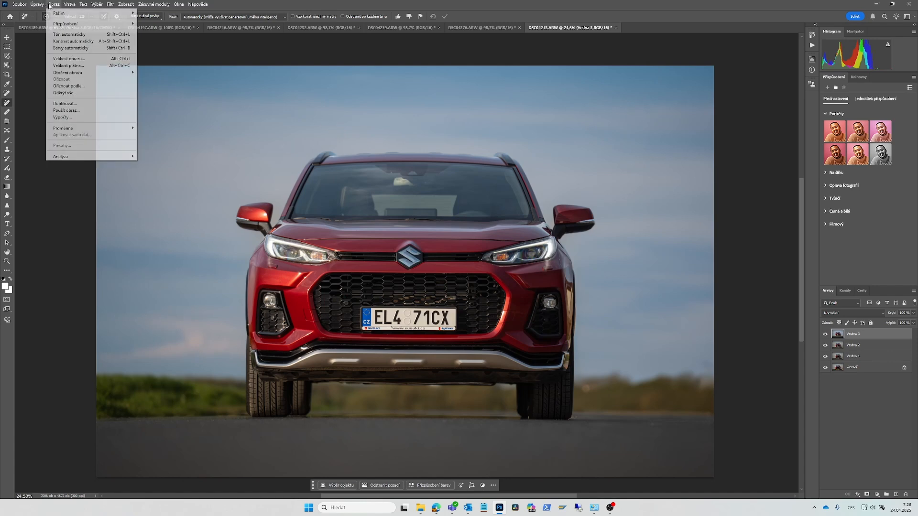
pyautogui.click(67, 62)
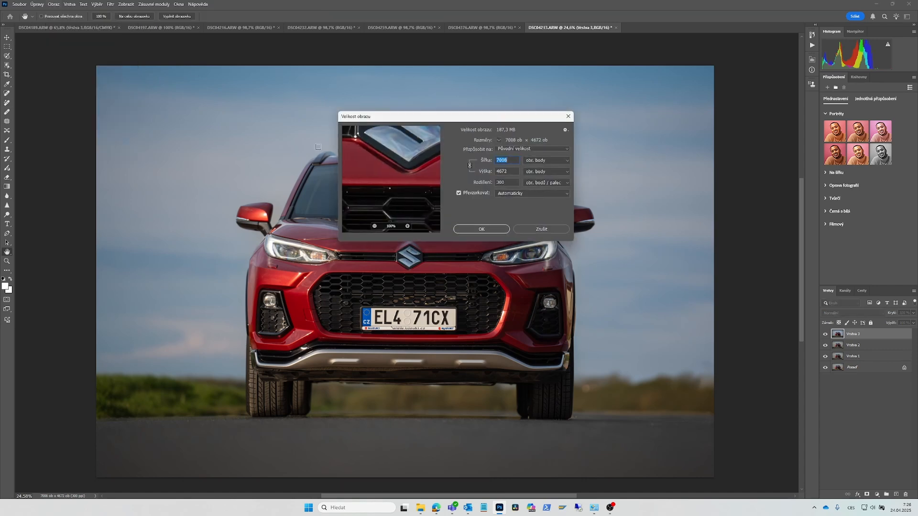
pyautogui.write('1920')
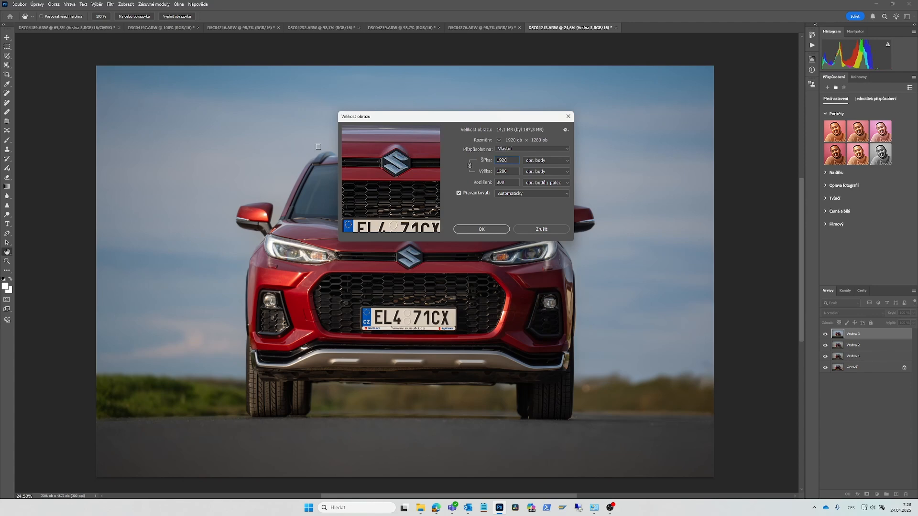
pyautogui.press('Return')
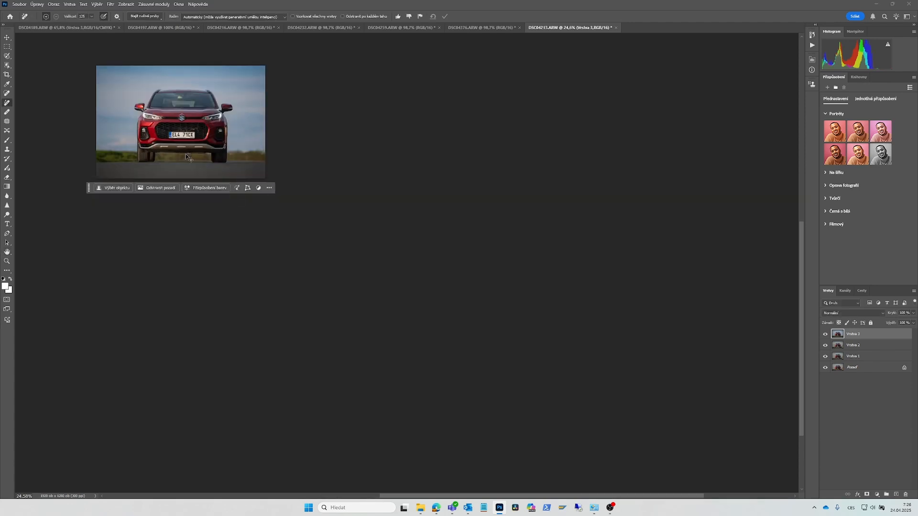
pyautogui.hotkey('ctrl', '0')
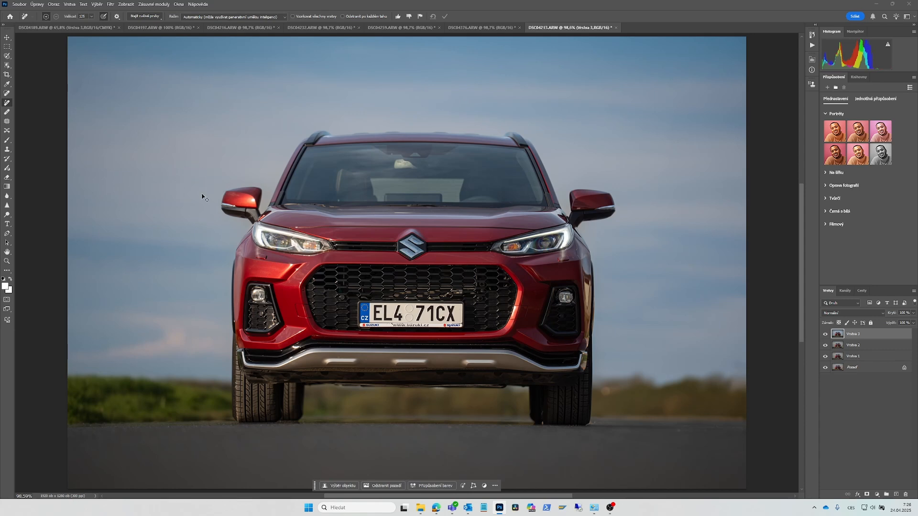
pyautogui.hotkey('ctrl', '1')
pyautogui.hotkey('ctrl', '0')
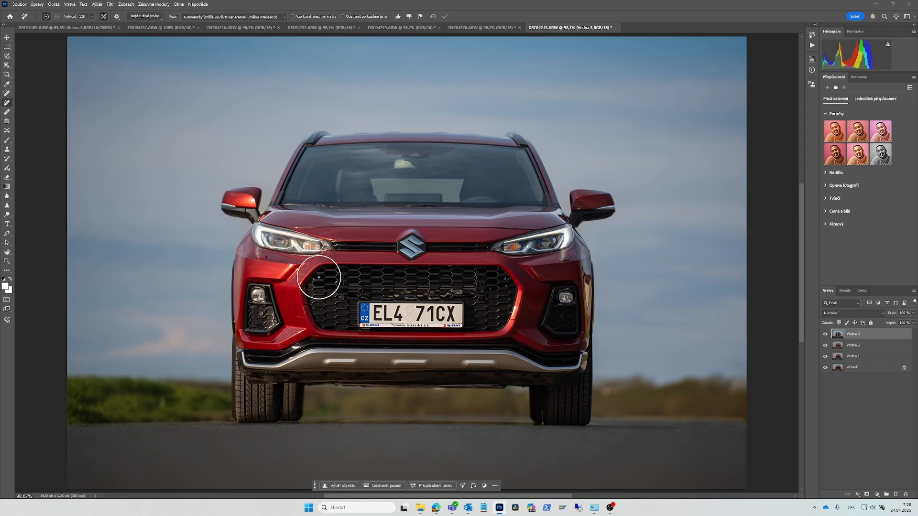
# - Save a JPEG copy of the photo under an adjusted name in the subfolder of Across, with image quality 9 and the baseline standard format
pyautogui.hotkey('ctrl', 'alt', 's')
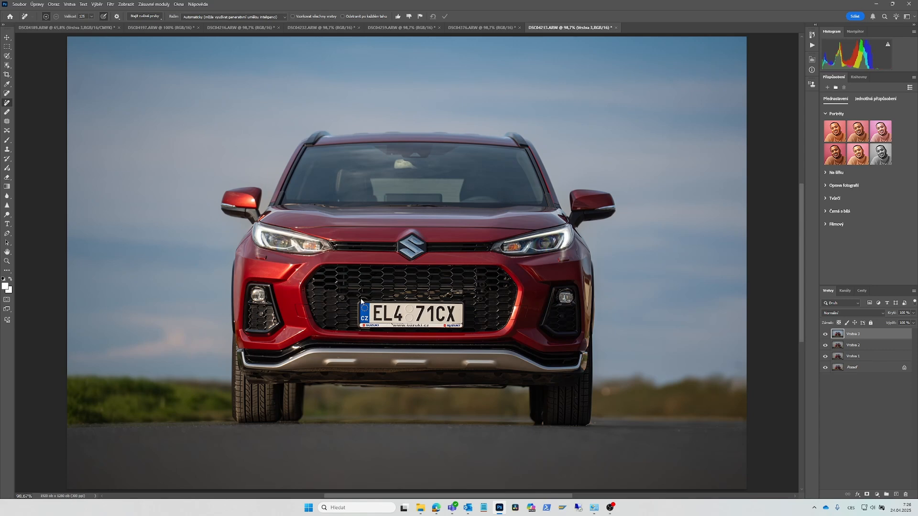
pyautogui.click(96, 279)
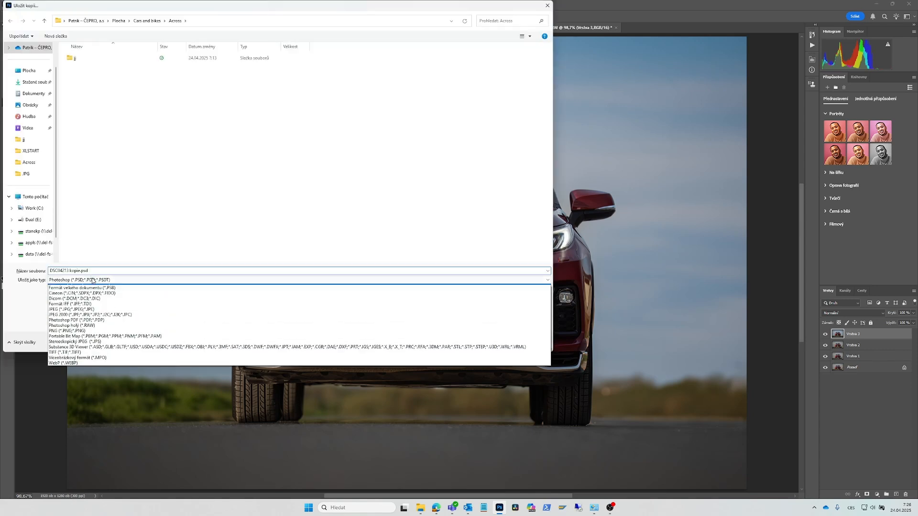
pyautogui.click(67, 319)
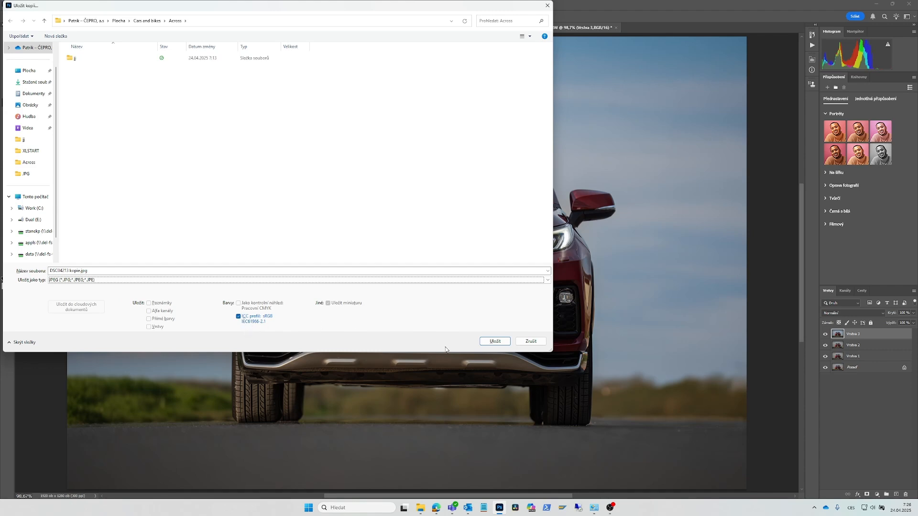
pyautogui.doubleClick(75, 58)
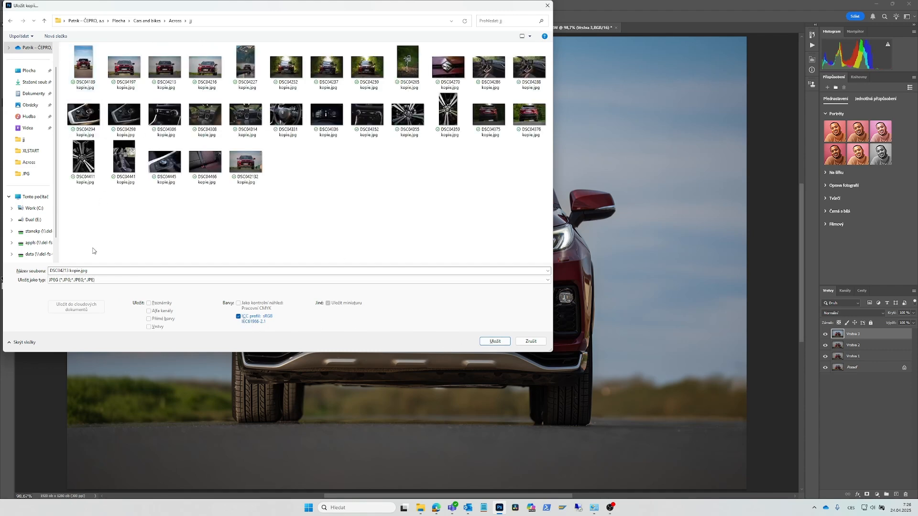
pyautogui.click(71, 271)
pyautogui.click(66, 270)
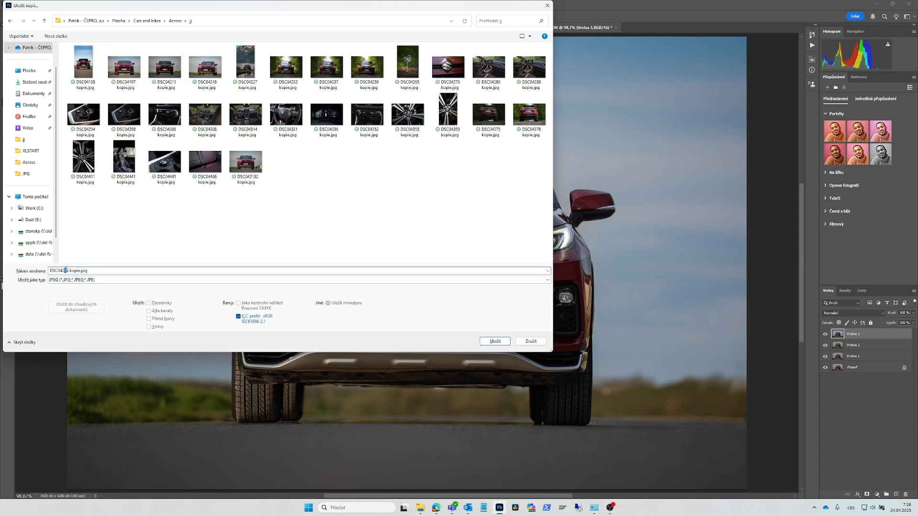
pyautogui.click(500, 341)
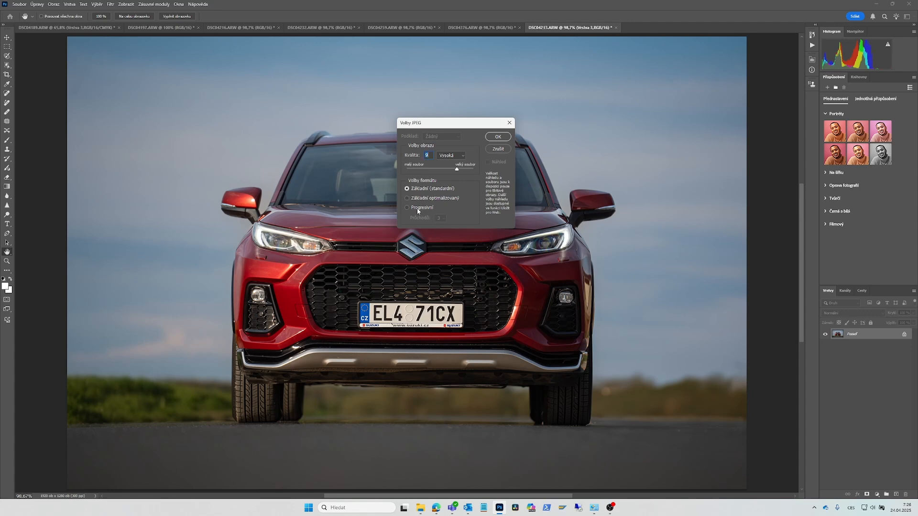
pyautogui.click(498, 142)
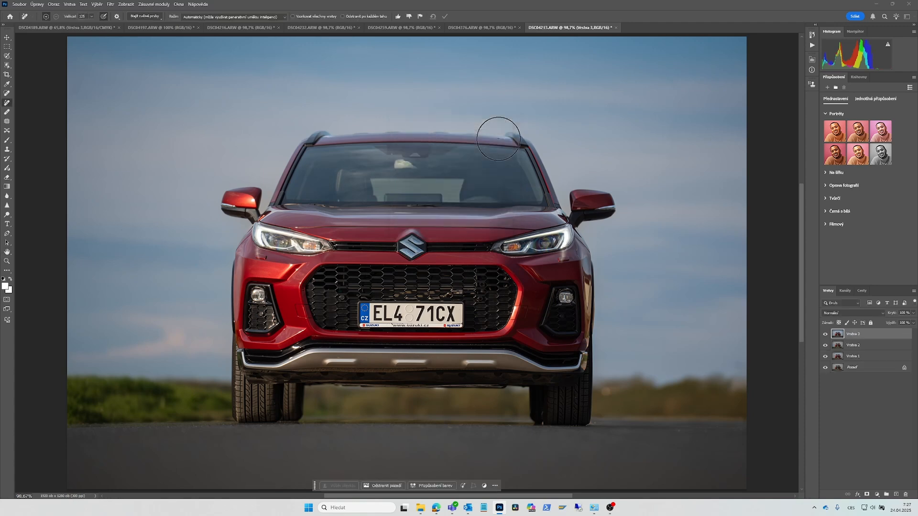
pyautogui.press('j')
pyautogui.scroll(-1, 336, 293)
pyautogui.scroll(-1, 336, 293)
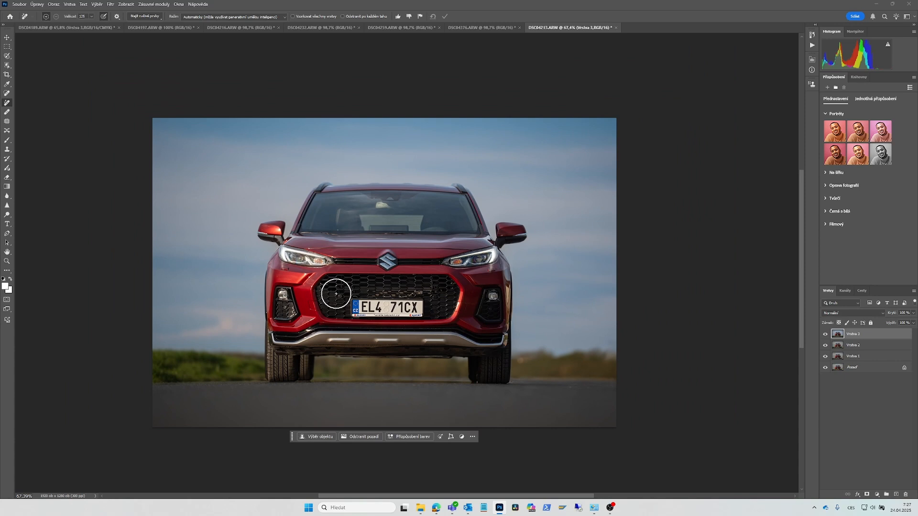
pyautogui.moveTo(337, 293)
pyautogui.mouseDown()
pyautogui.moveTo(349, 317)
pyautogui.moveTo(347, 303)
pyautogui.mouseUp()
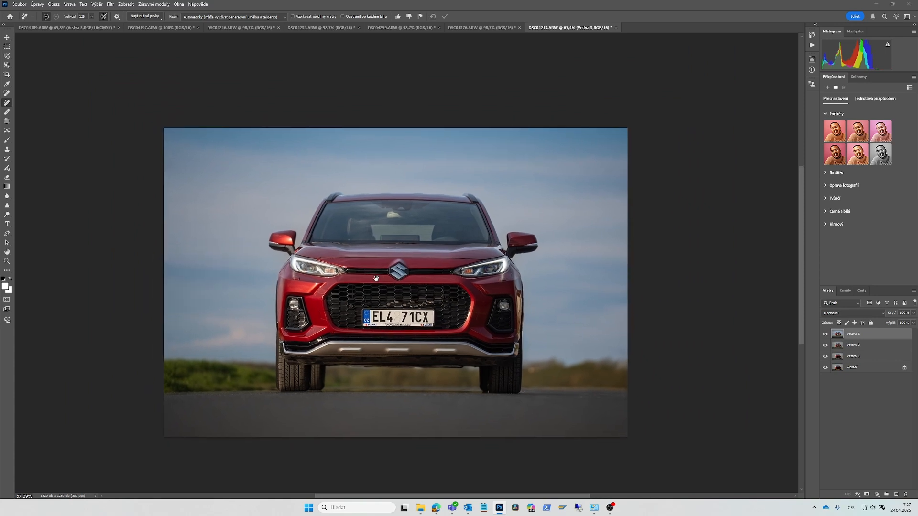
pyautogui.moveTo(392, 276)
pyautogui.mouseDown()
pyautogui.moveTo(356, 269)
pyautogui.moveTo(397, 271)
pyautogui.moveTo(377, 271)
pyautogui.moveTo(389, 271)
pyautogui.mouseUp()
pyautogui.scroll(-1, 377, 272)
pyautogui.scroll(-1, 376, 272)
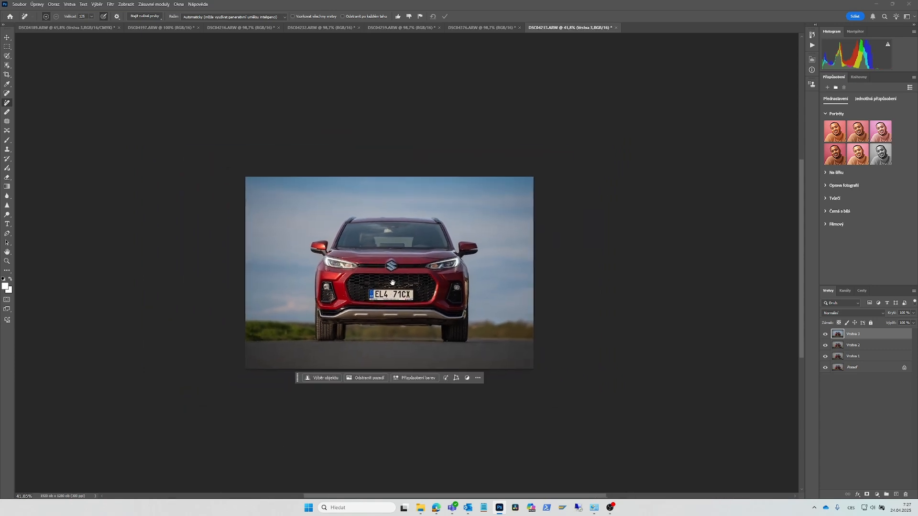
pyautogui.scroll(-1, 383, 273)
pyautogui.scroll(2, 385, 267)
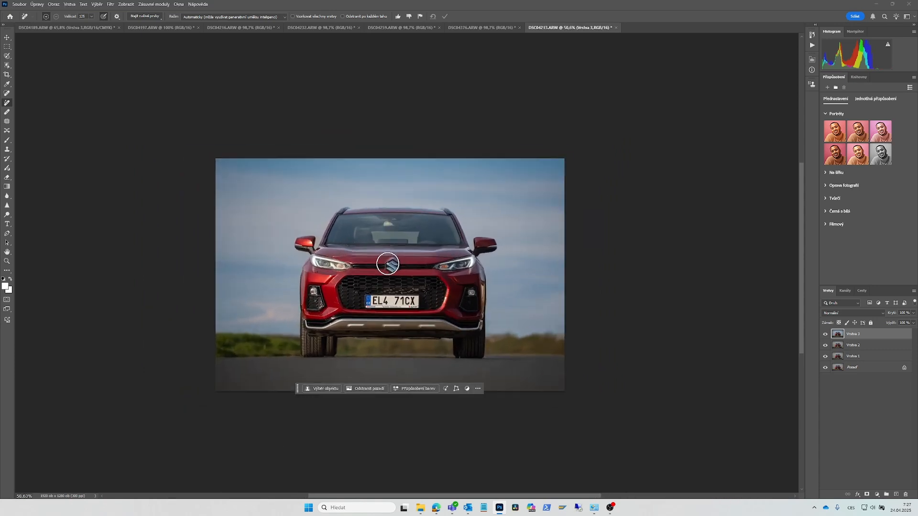
# - Set the crop ratio to 9:16 and enlarge the frame above and below the photo, placing the car in its lower half
pyautogui.scroll(-1, 387, 264)
pyautogui.scroll(-2, 388, 263)
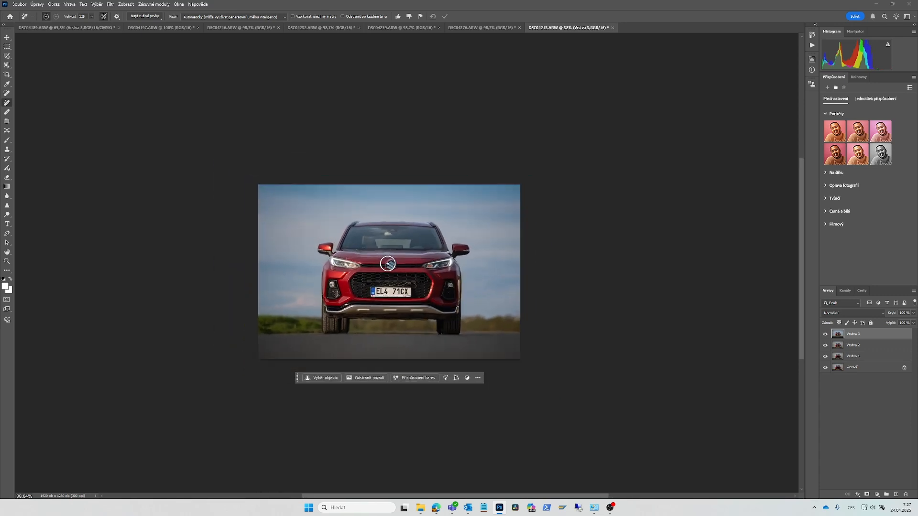
pyautogui.scroll(-1, 139, 154)
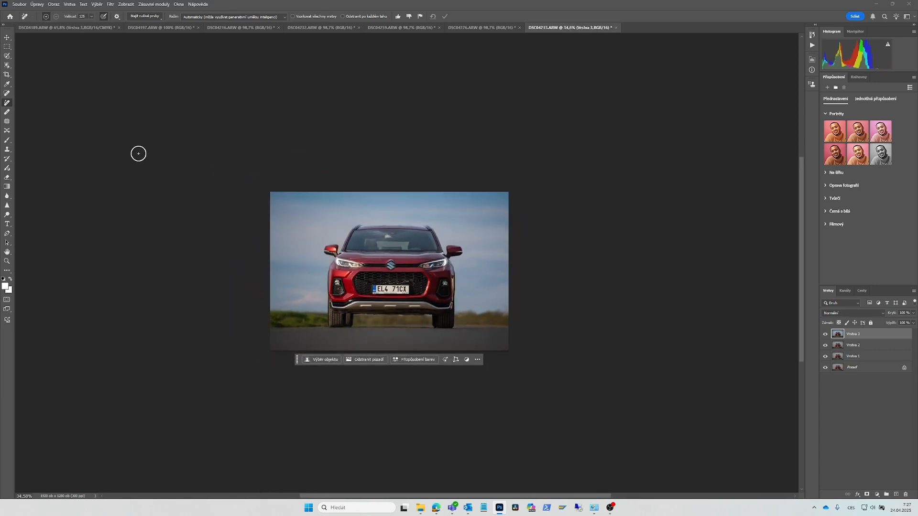
pyautogui.click(7, 75)
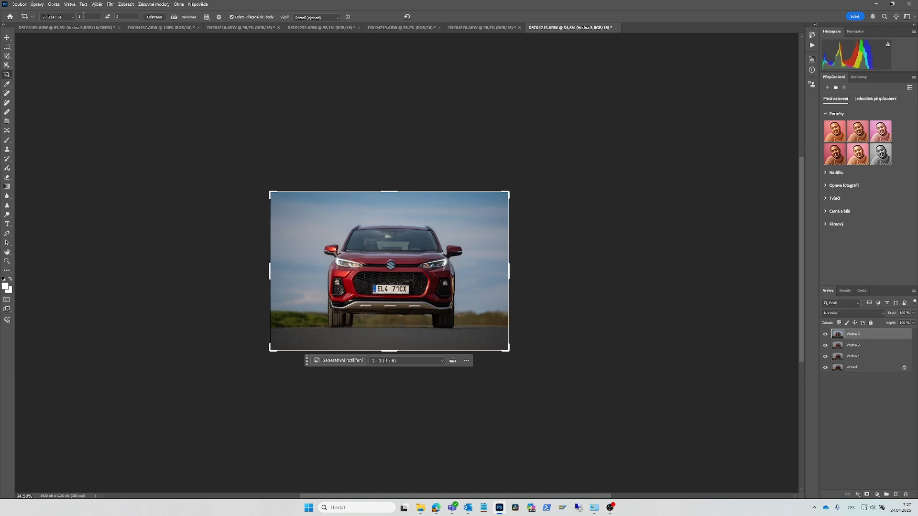
pyautogui.write('9')
pyautogui.press('Tab')
pyautogui.write('16')
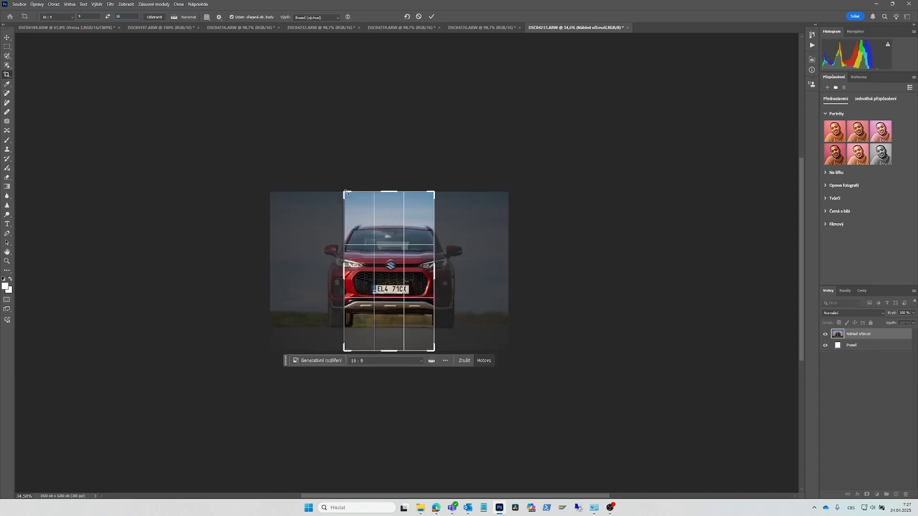
pyautogui.moveTo(347, 194); pyautogui.dragTo(319, 148)
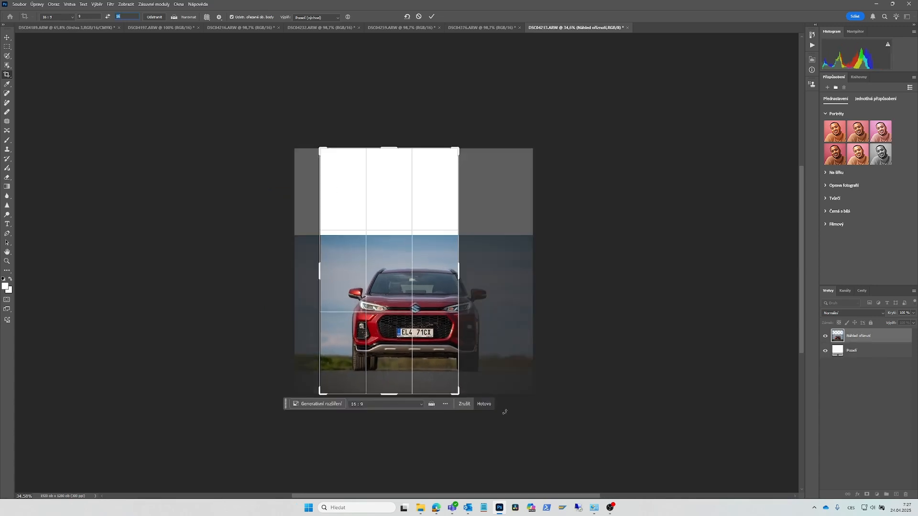
pyautogui.moveTo(458, 393); pyautogui.dragTo(494, 420)
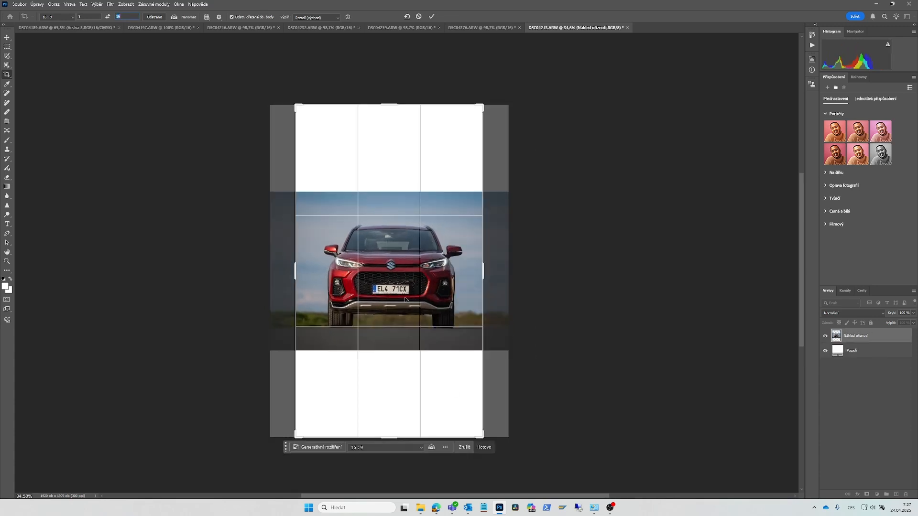
pyautogui.moveTo(405, 299); pyautogui.dragTo(404, 342)
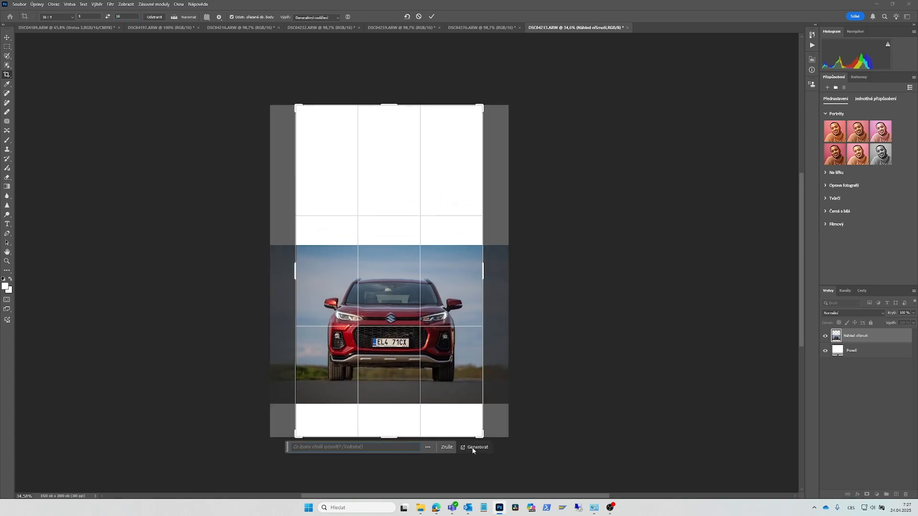
# - Generate the extended sky and road without a prompt and enhance the detail of the second variation
pyautogui.click(473, 448)
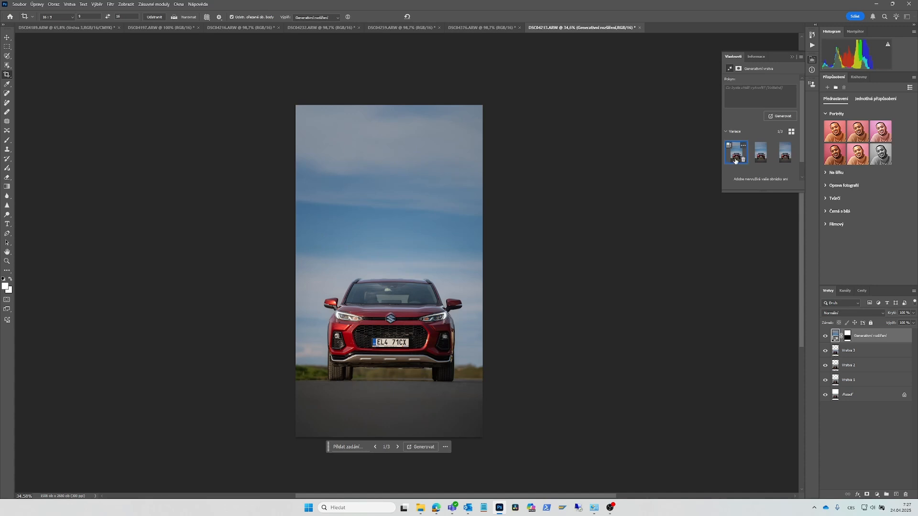
pyautogui.click(762, 158)
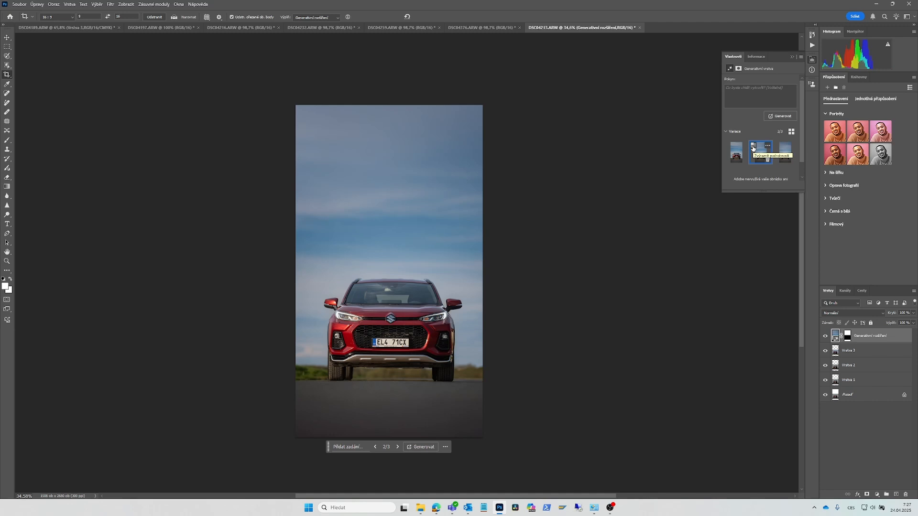
pyautogui.click(753, 145)
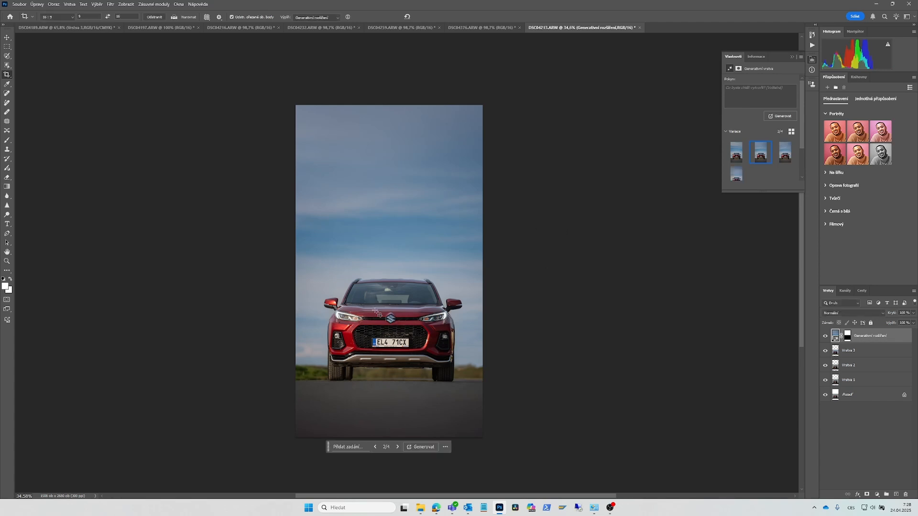
# - Undo the generative expansion, the crop and the earlier resize, and fit the full-resolution photo to the view
pyautogui.hotkey('ctrl', 'y')
pyautogui.hotkey('alt', 'shift')
pyautogui.hotkey('ctrl', 'z')
pyautogui.hotkey('ctrl', 'z')
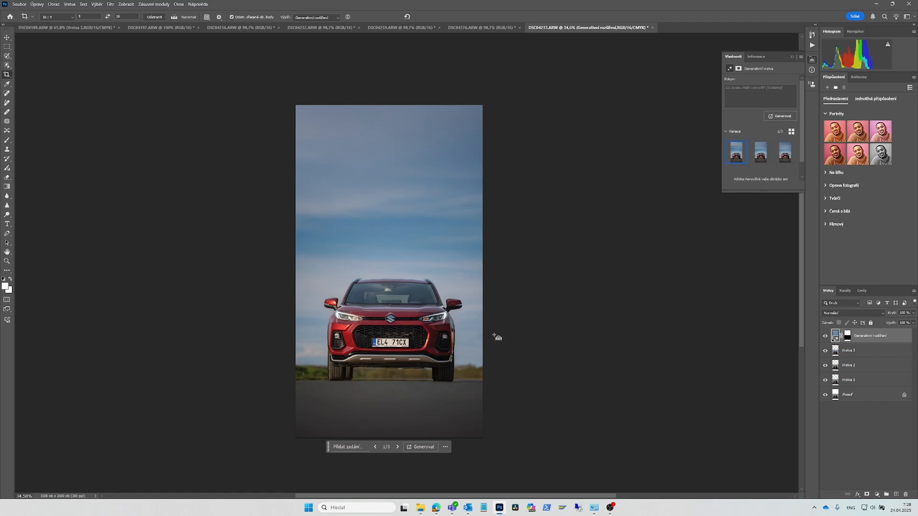
pyautogui.hotkey('ctrl', '0')
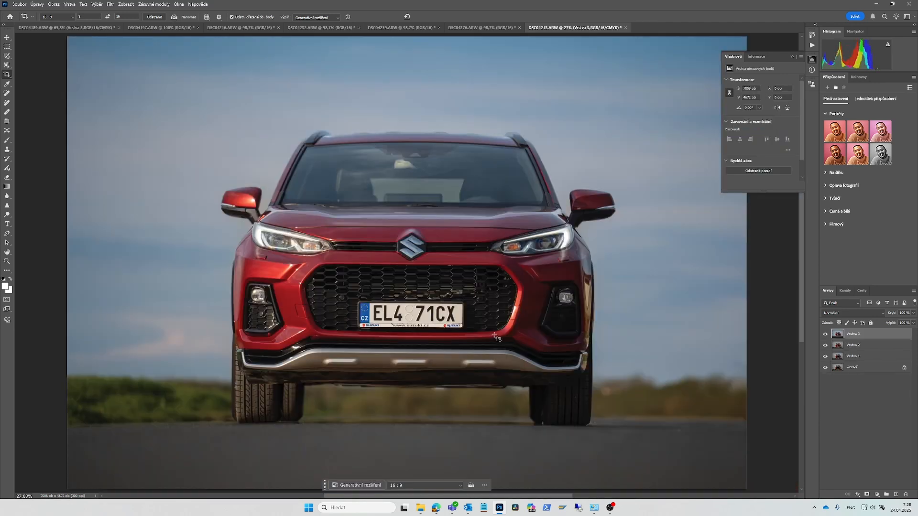
# - Resize the image to 3000 × 2000 pixels
pyautogui.click(53, 4)
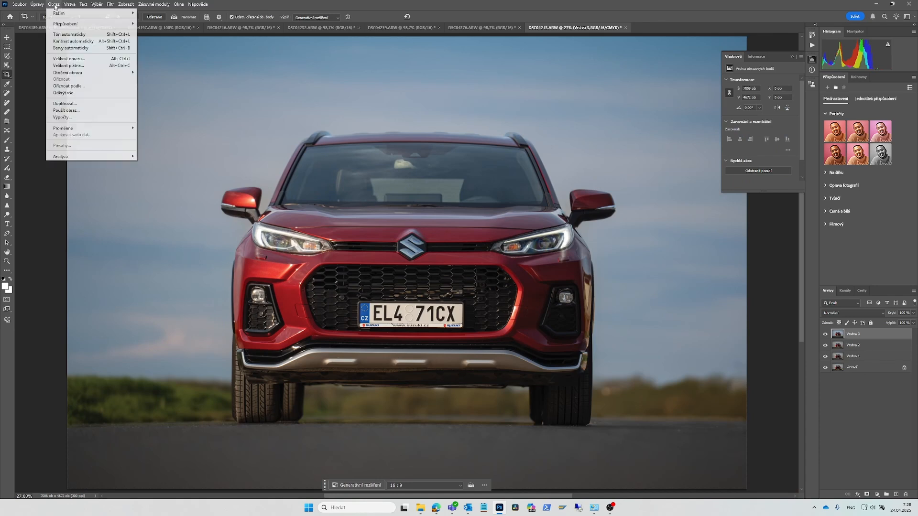
pyautogui.click(72, 58)
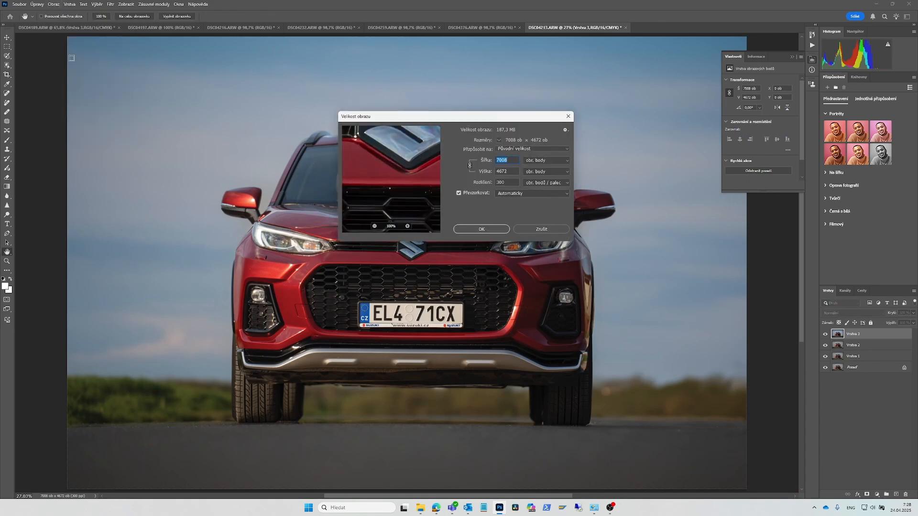
pyautogui.press('Escape')
pyautogui.press('c')
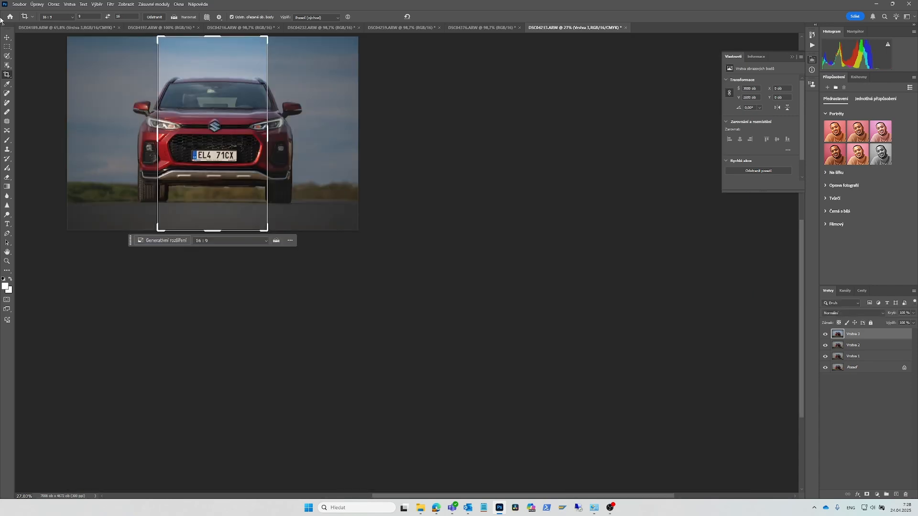
# - Crop the image to a rectangular selection of about 2310 × 1680 pixels closely around the car, and clear the selection
pyautogui.click(7, 38)
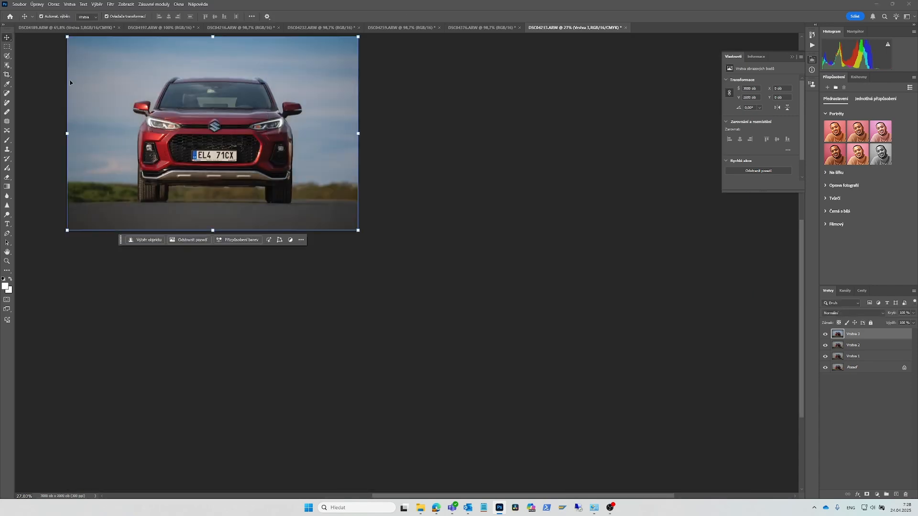
pyautogui.moveTo(229, 140); pyautogui.dragTo(368, 268)
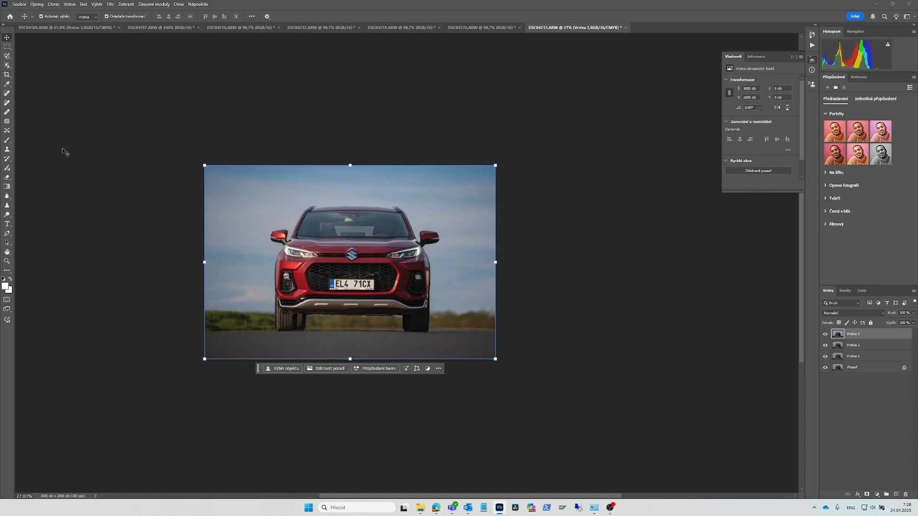
pyautogui.click(7, 47)
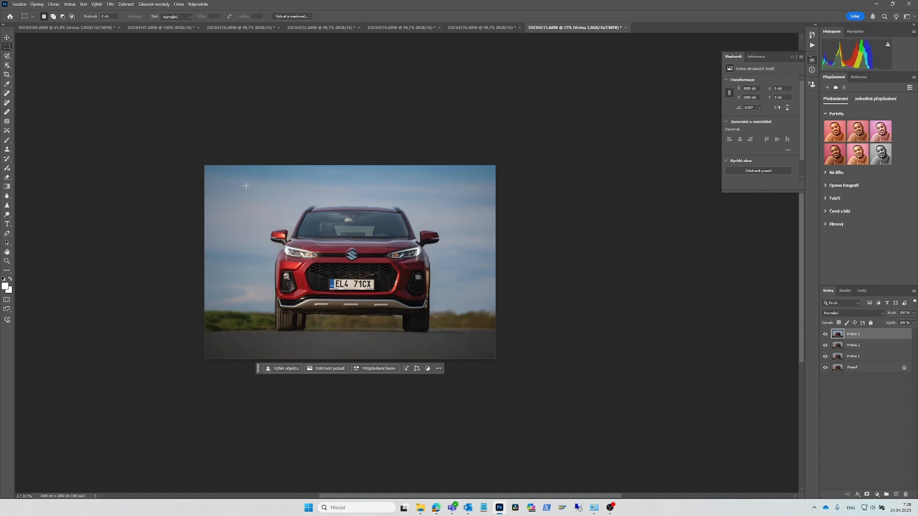
pyautogui.moveTo(238, 187); pyautogui.dragTo(463, 349)
pyautogui.click(53, 4)
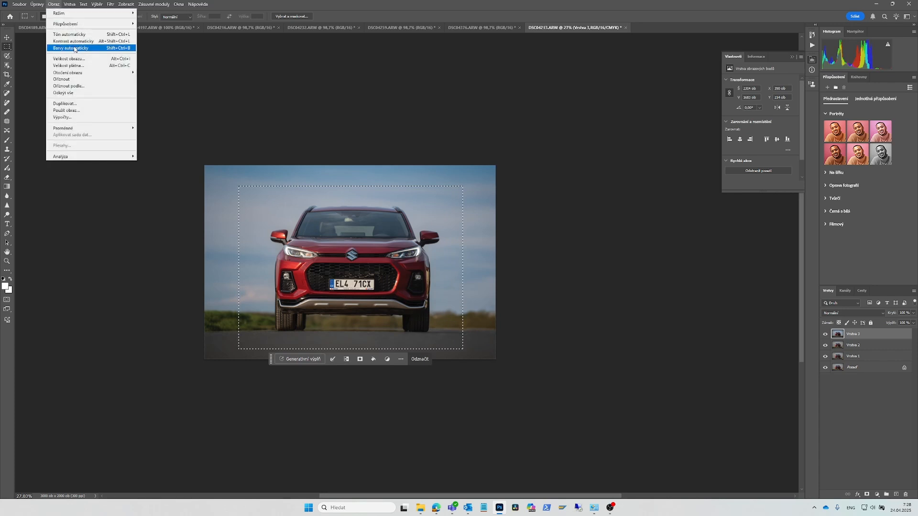
pyautogui.click(62, 79)
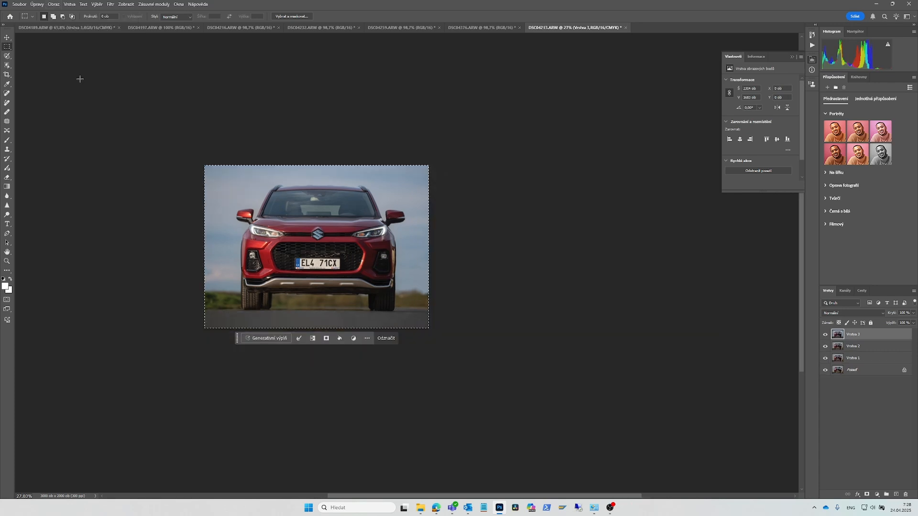
pyautogui.hotkey('ctrl', 'd')
# - Enlarge the 9:16 portrait crop frame to about 3760 × 6680 pixels and position the car centred in its lower part
pyautogui.moveTo(296, 231); pyautogui.dragTo(353, 284)
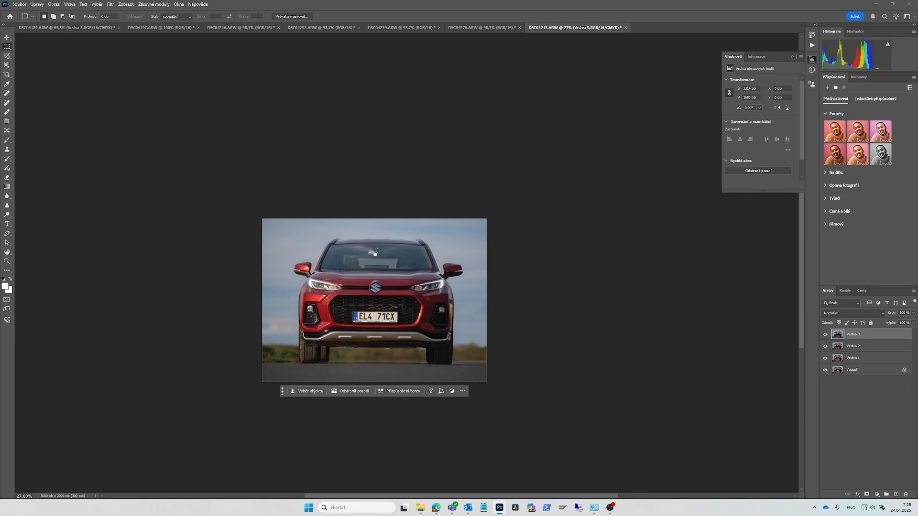
pyautogui.click(5, 75)
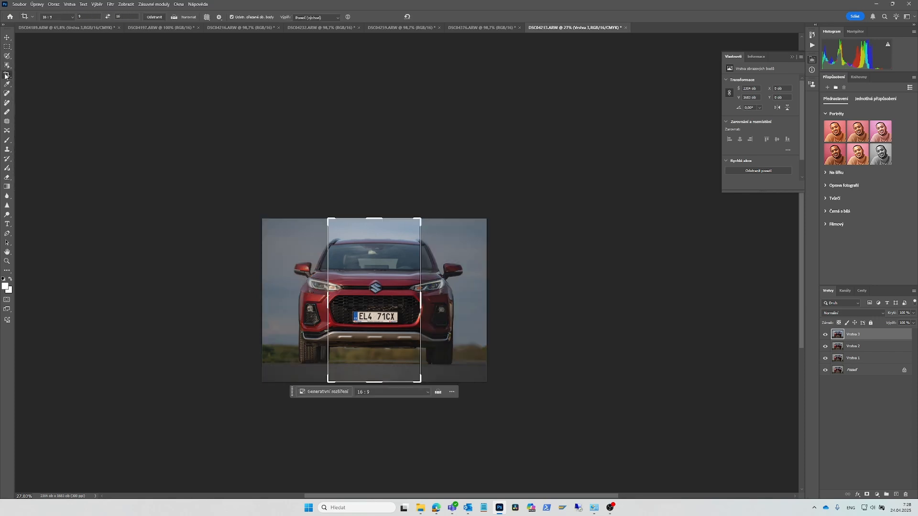
pyautogui.moveTo(328, 218); pyautogui.dragTo(279, 180)
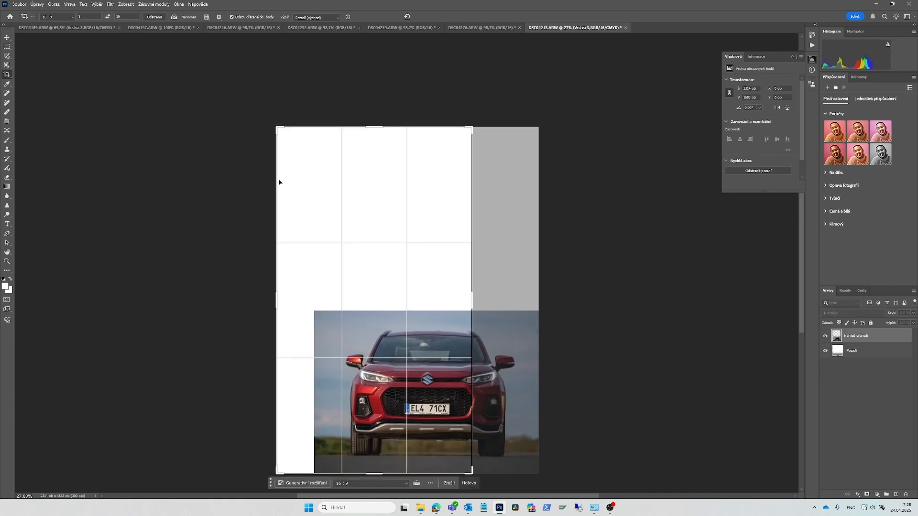
pyautogui.scroll(-3, 366, 232)
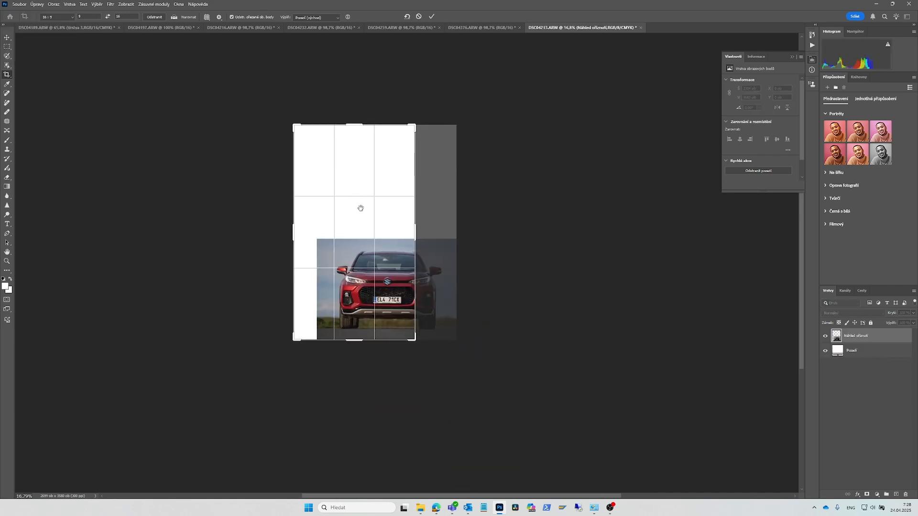
pyautogui.moveTo(403, 312); pyautogui.dragTo(485, 380)
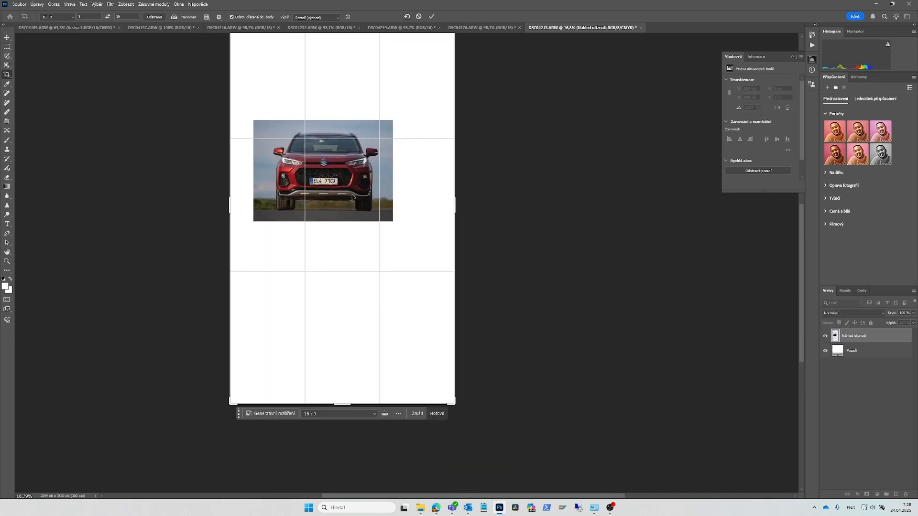
pyautogui.moveTo(342, 188); pyautogui.dragTo(366, 315)
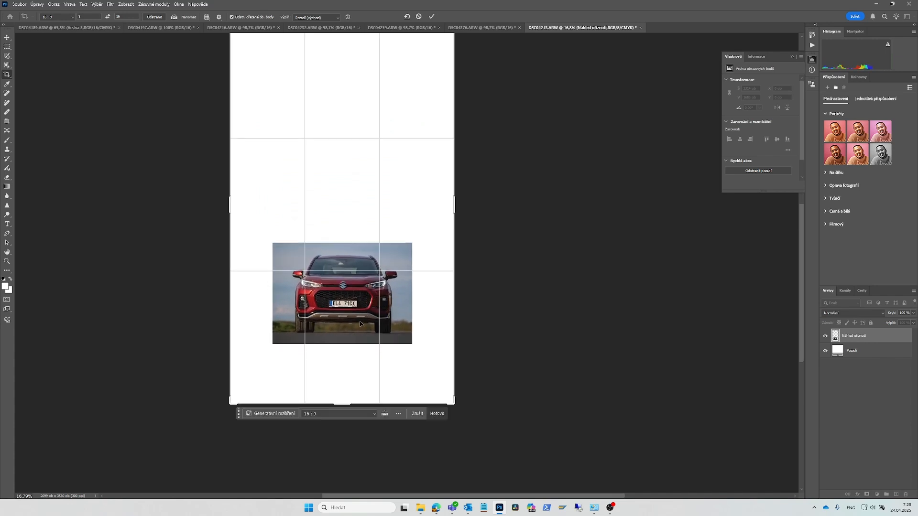
# - Generatively expand the image with the prompt "European mountains, during sunset, some trees, water reflection" and preview the second and third variations
pyautogui.click(276, 414)
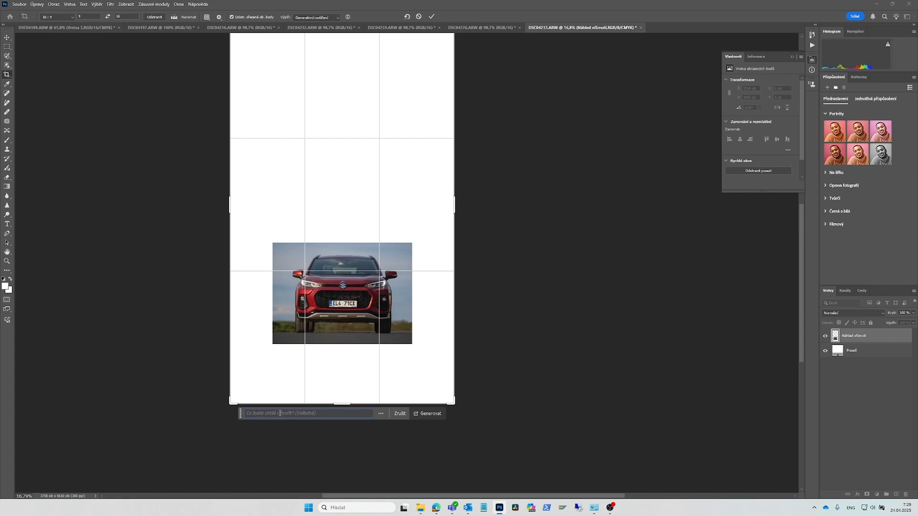
pyautogui.click(280, 413)
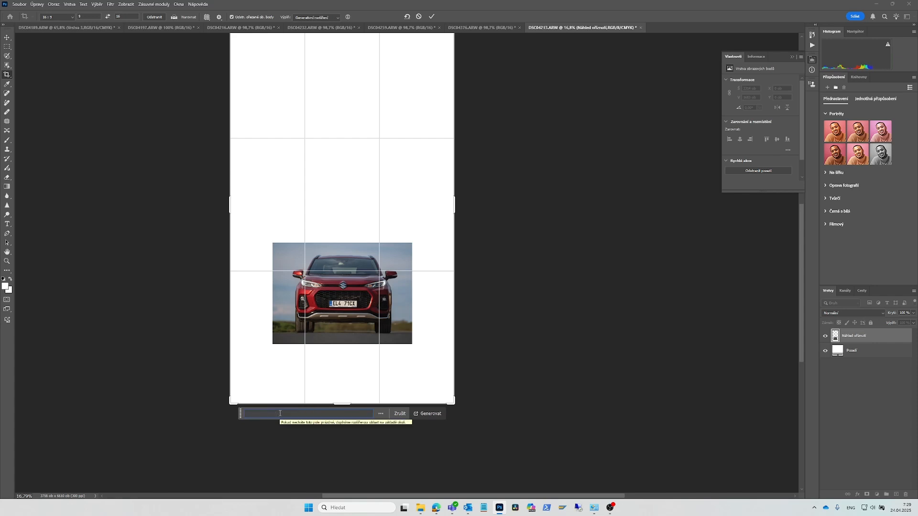
pyautogui.write('European mountains, during sunset, some trees, water reflec')
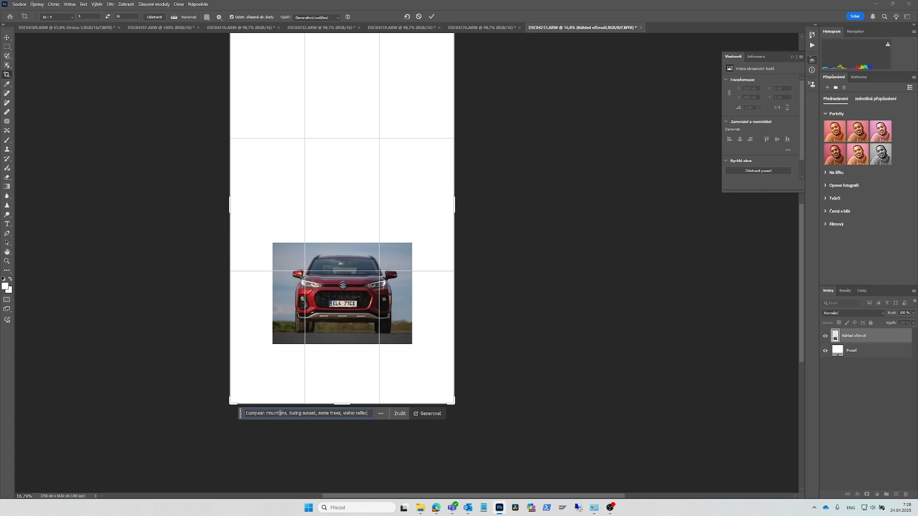
pyautogui.write('tion')
pyautogui.press('Return')
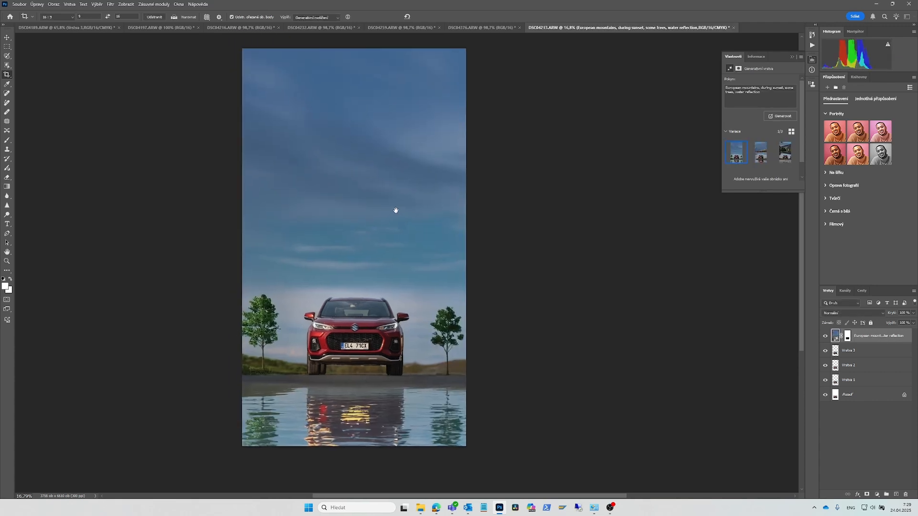
pyautogui.click(759, 154)
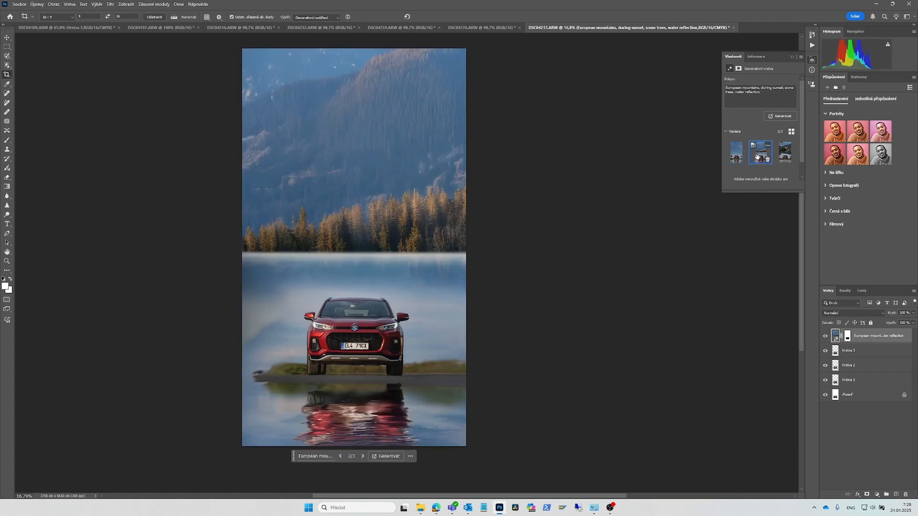
pyautogui.click(780, 156)
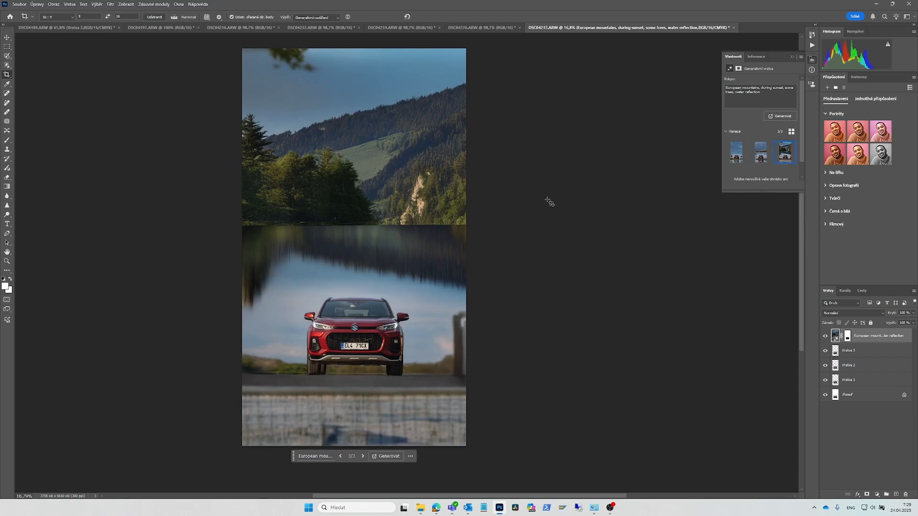
# - Regenerate with "European mountains, during sunset, some trees, on the bottom of photo water reflection", compare the three new variations and select the first
pyautogui.click(321, 457)
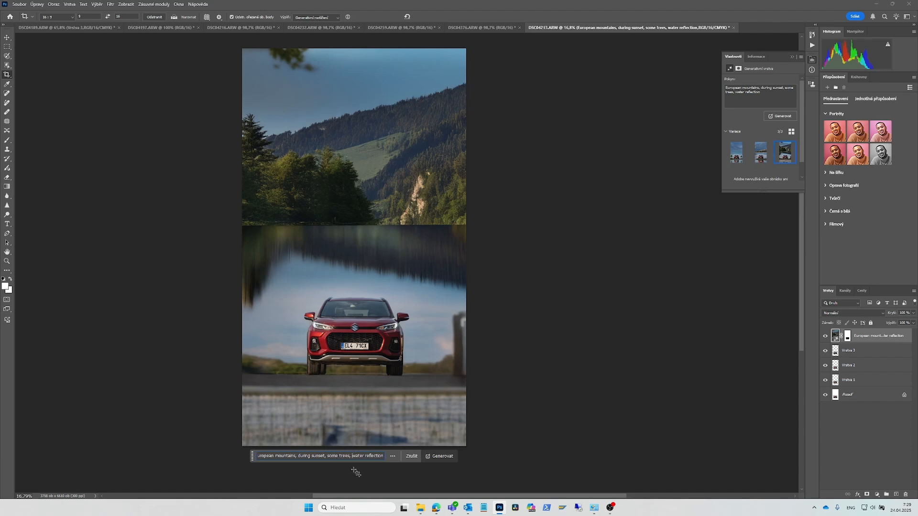
pyautogui.write('on the bot')
pyautogui.write('tom of ')
pyautogui.write('photo')
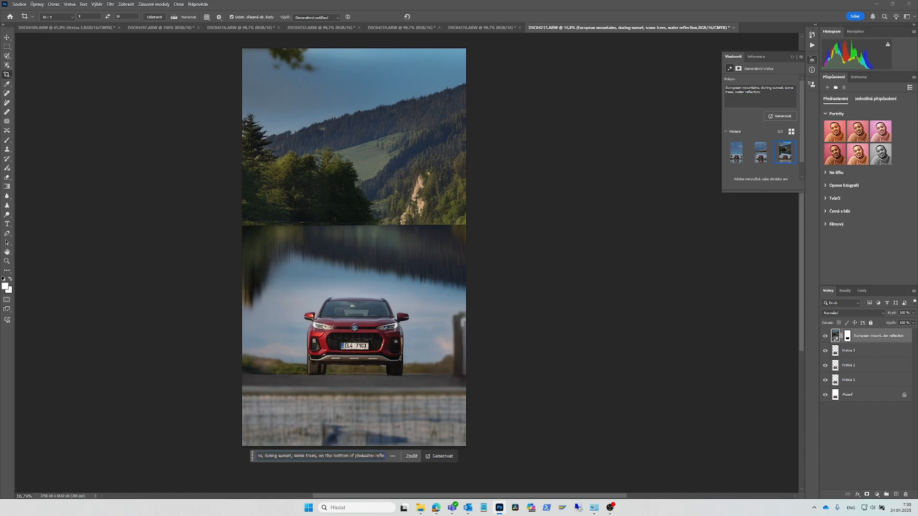
pyautogui.press('Return')
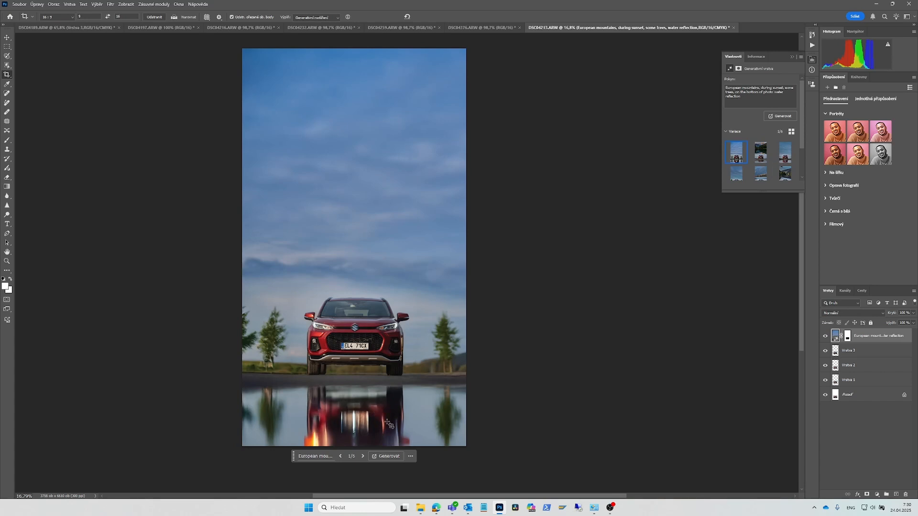
pyautogui.click(761, 153)
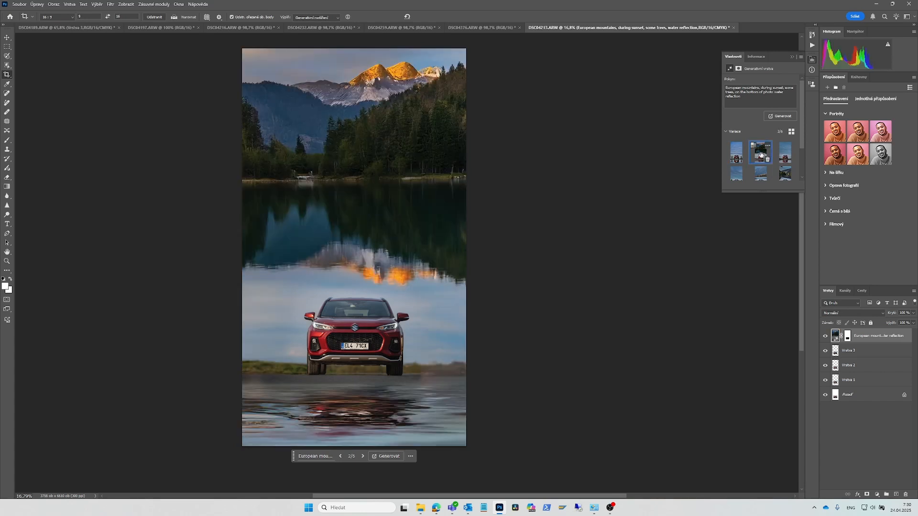
pyautogui.click(784, 155)
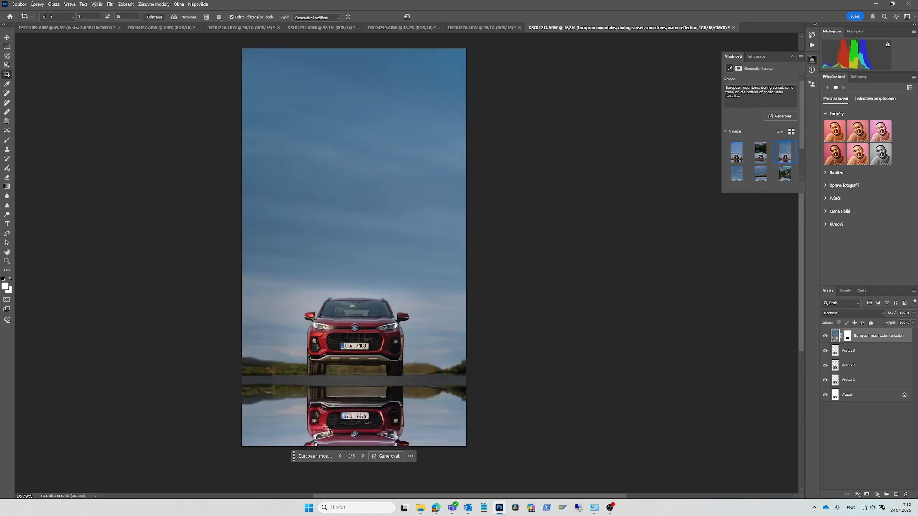
pyautogui.click(736, 152)
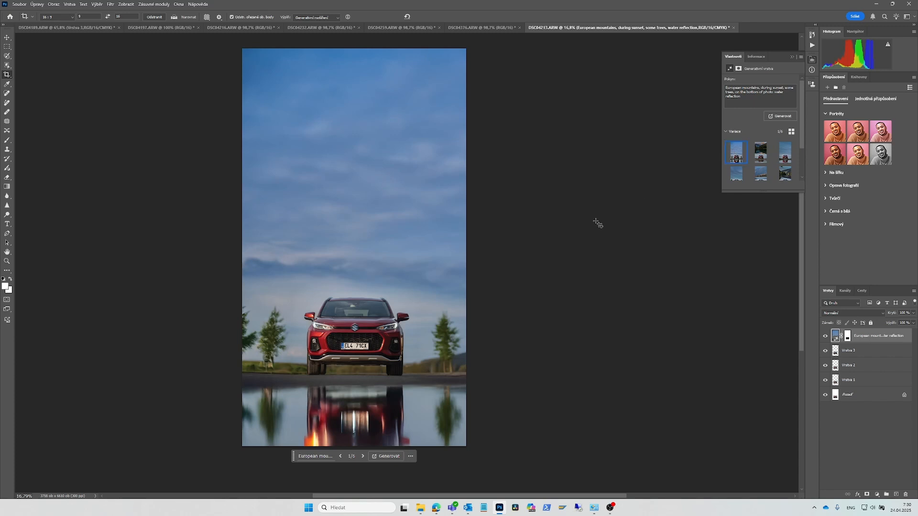
# - Shorten the prompt to "European mountains, during sunset, some trees", regenerate, and choose the second new variation with the mountain range
pyautogui.click(321, 455)
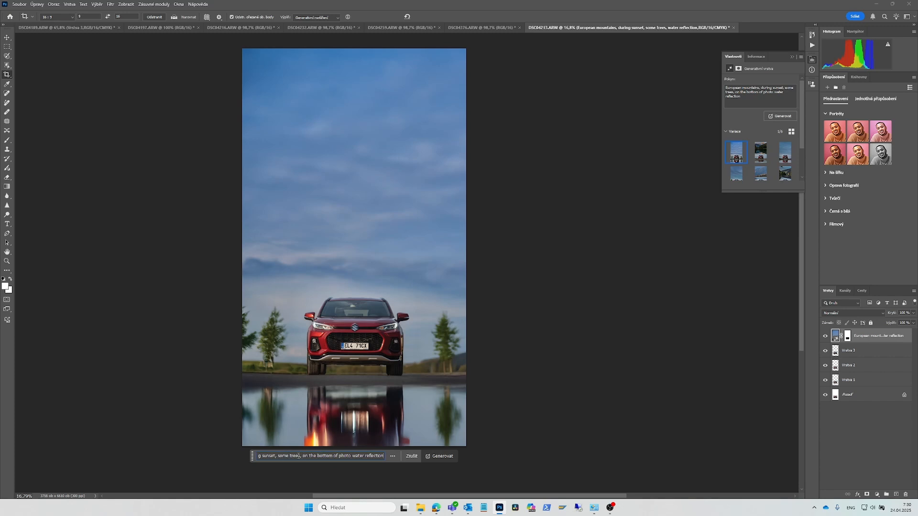
pyautogui.moveTo(301, 456); pyautogui.dragTo(422, 452)
pyautogui.press('BackSpace')
pyautogui.press('BackSpace')
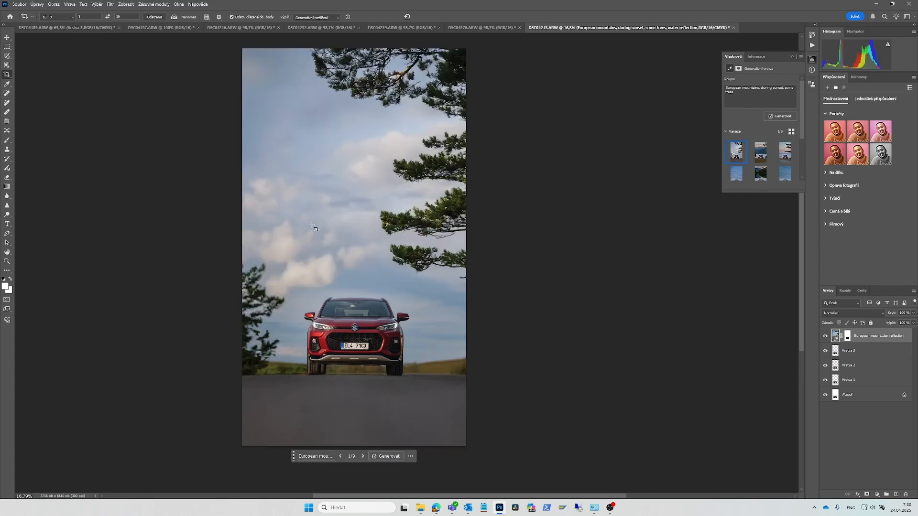
pyautogui.click(755, 159)
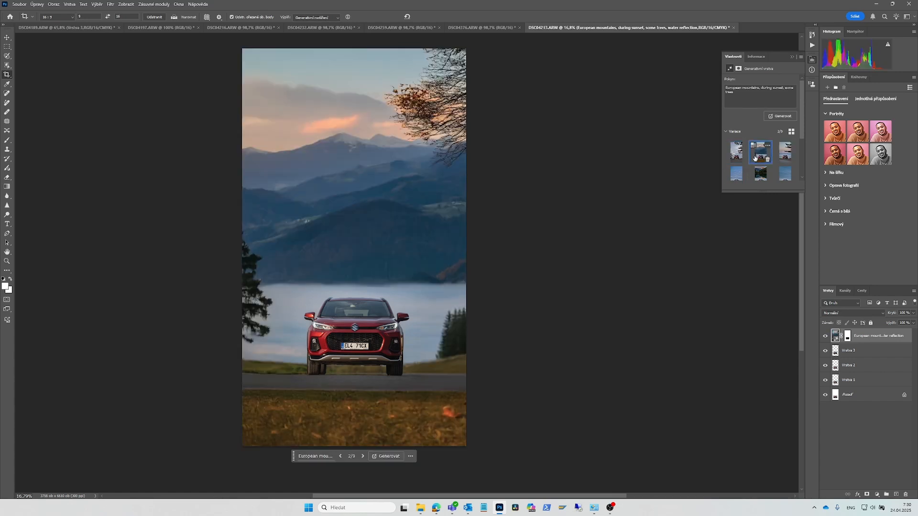
pyautogui.click(782, 155)
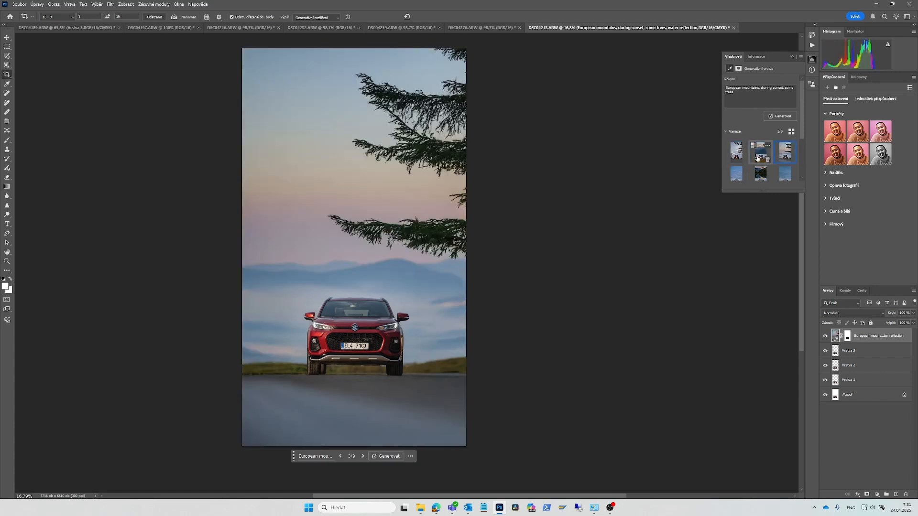
pyautogui.click(757, 158)
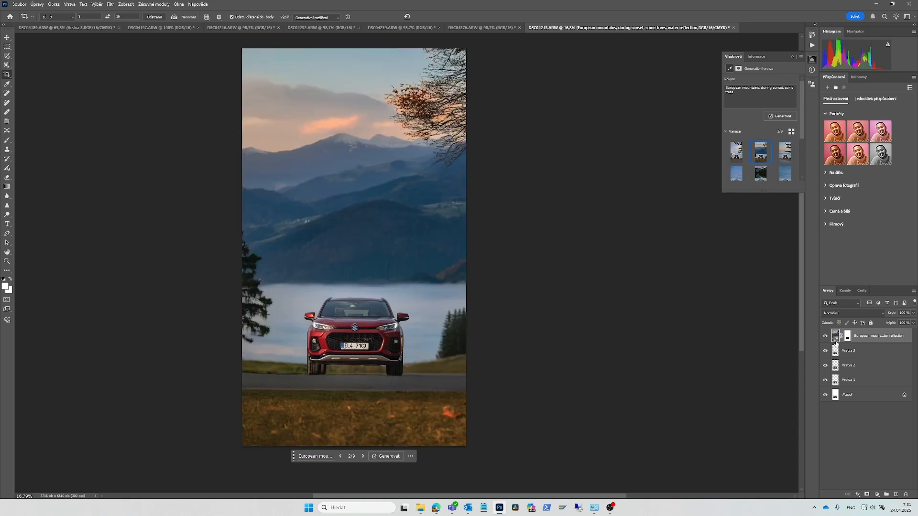
# - Stamp all visible layers into a new layer and select the full-width grass strip below the road
pyautogui.hotkey('ctrl', 'shift', 'alt', 'e')
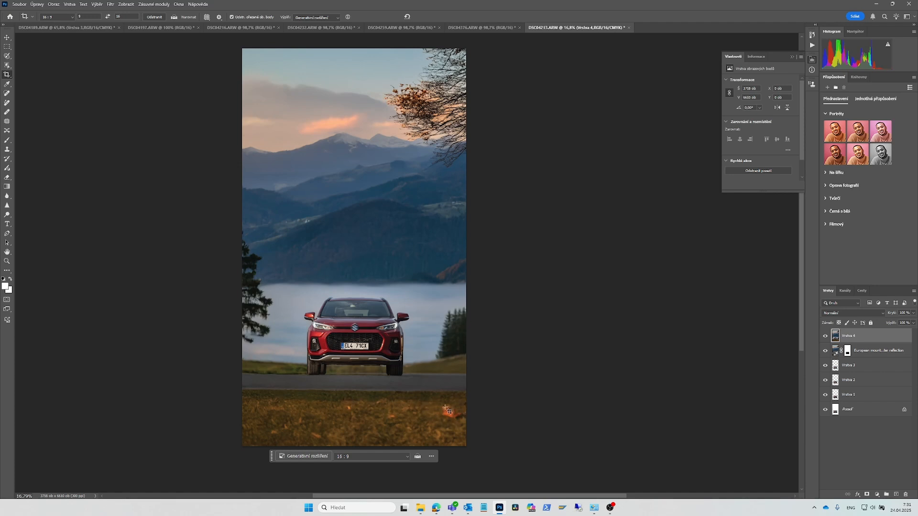
pyautogui.moveTo(436, 412); pyautogui.dragTo(418, 415)
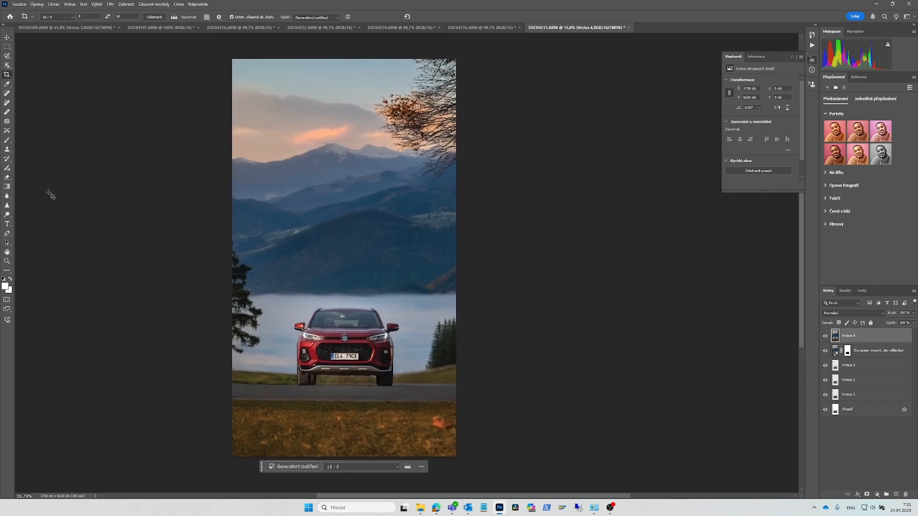
pyautogui.click(7, 46)
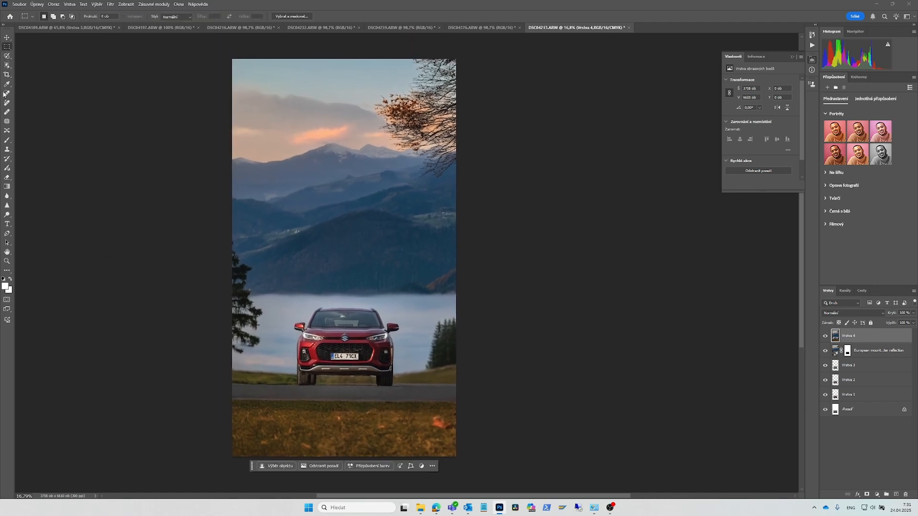
pyautogui.moveTo(420, 411); pyautogui.dragTo(457, 437)
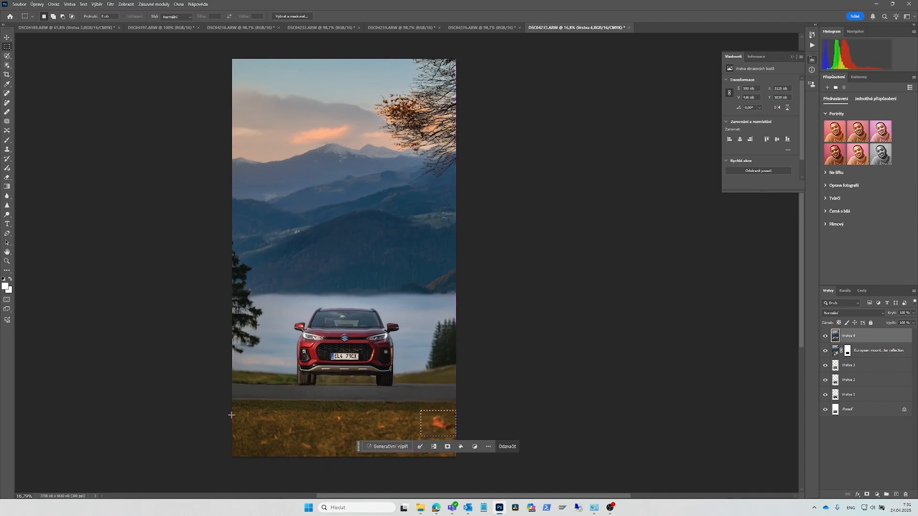
pyautogui.moveTo(228, 399); pyautogui.dragTo(483, 461)
# - Apply Generative Fill to the selected strip with the prompt "grass", compare the three variations and choose the first
pyautogui.click(306, 467)
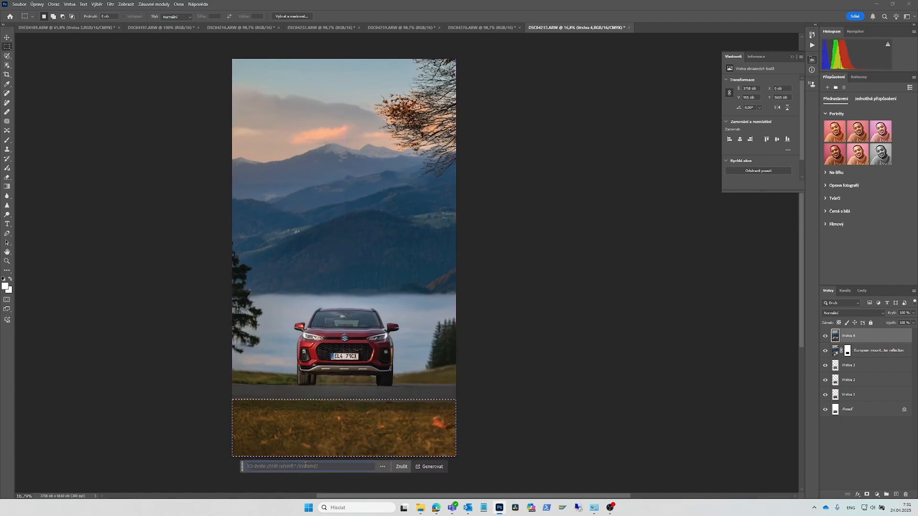
pyautogui.write('grass')
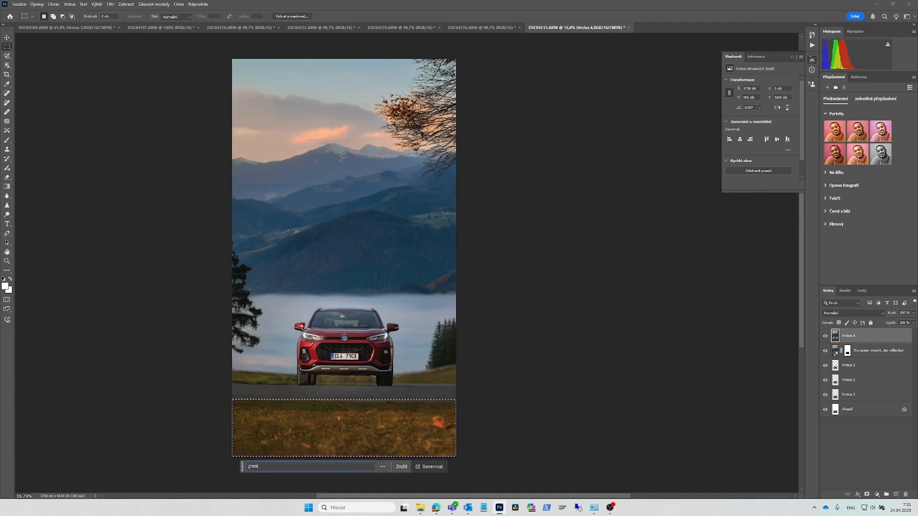
pyautogui.click(428, 467)
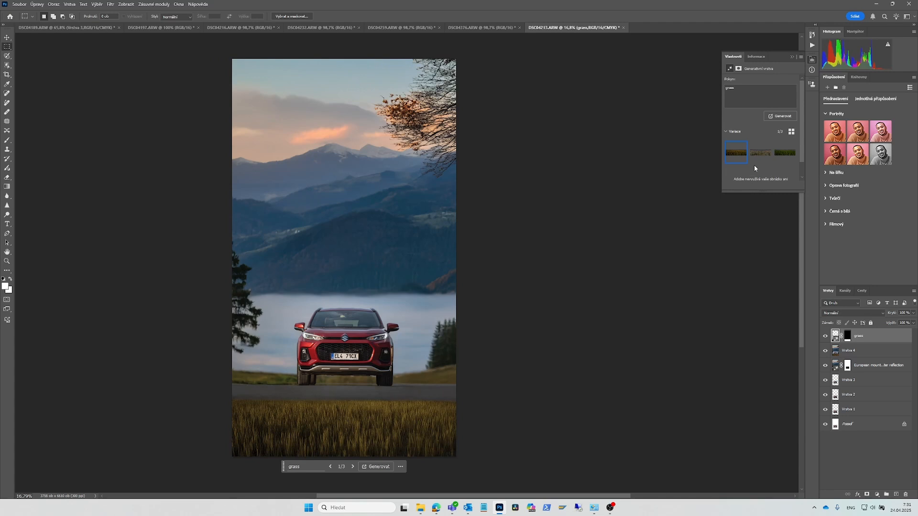
pyautogui.click(760, 153)
pyautogui.click(783, 152)
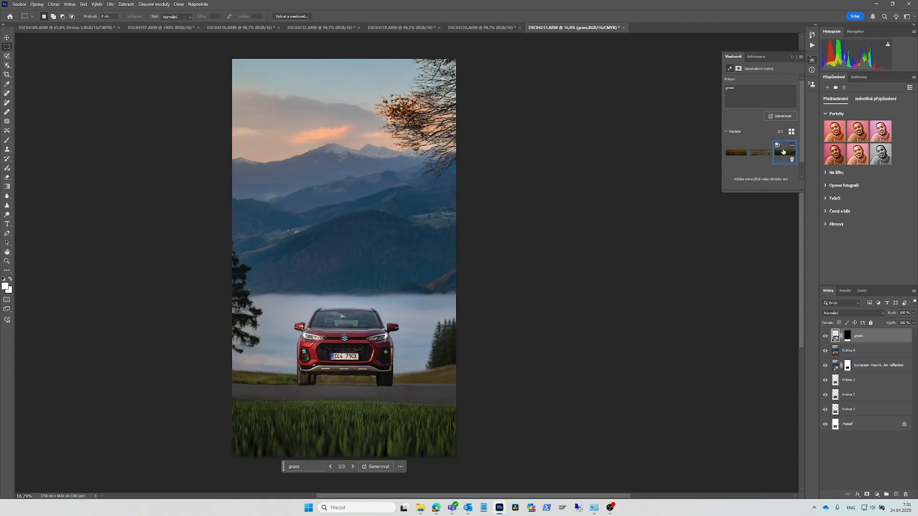
pyautogui.click(760, 153)
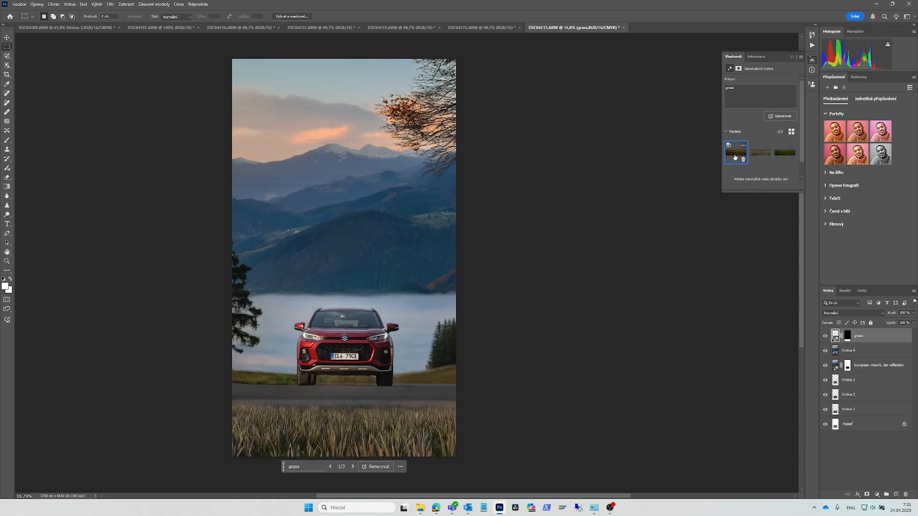
pyautogui.click(736, 153)
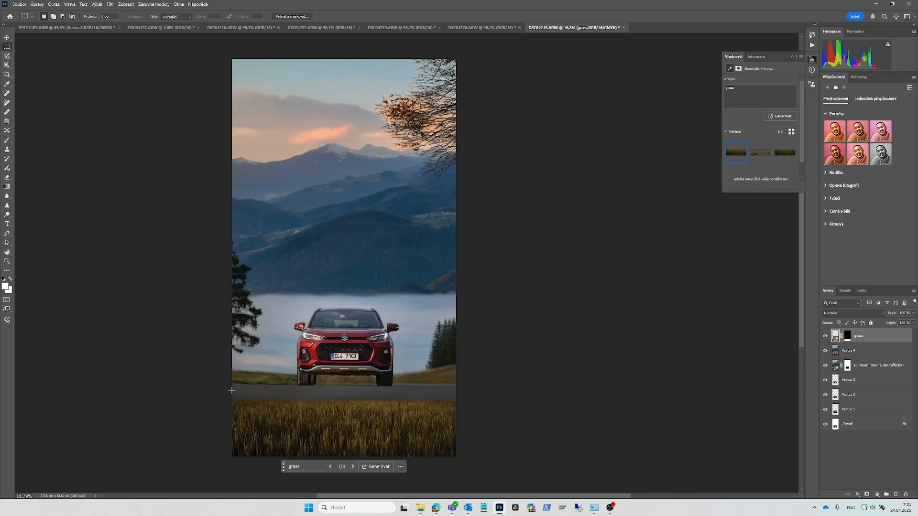
# - Change the fill prompt from grass to "road" and regenerate the foreground strip
pyautogui.click(309, 468)
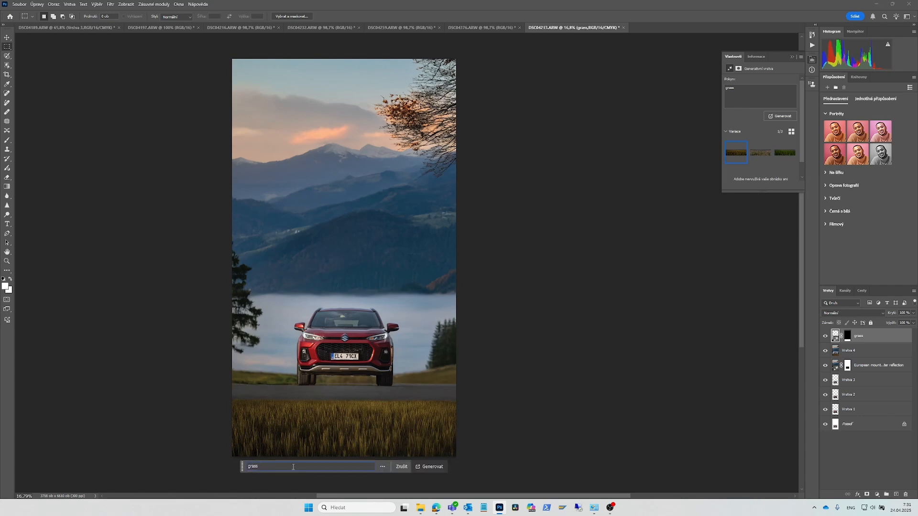
pyautogui.write('t')
pyautogui.press('Return')
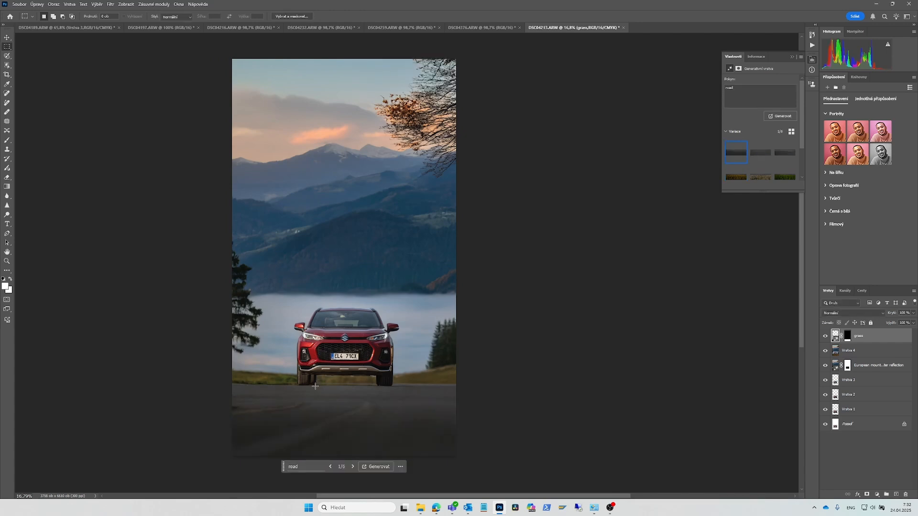
# - Compare the generated road variations, choose the second one and stamp all visible layers into a new layer
pyautogui.click(760, 154)
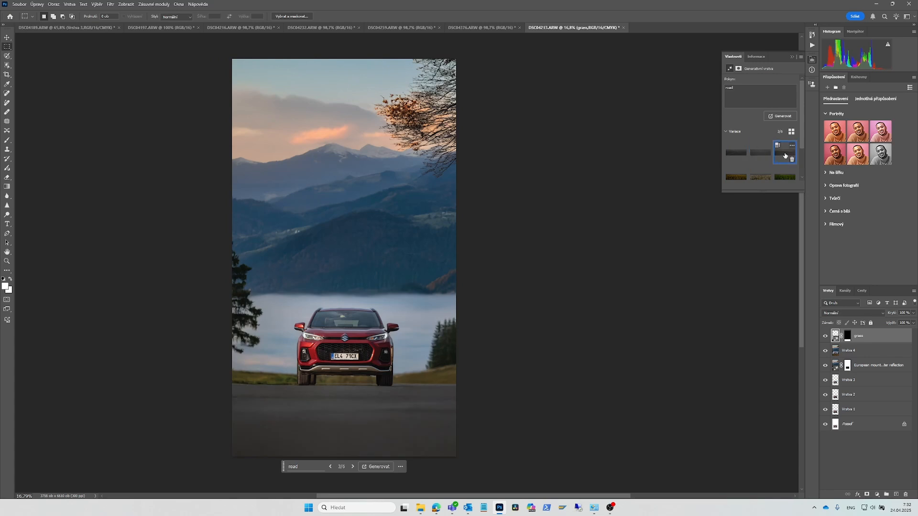
pyautogui.click(760, 154)
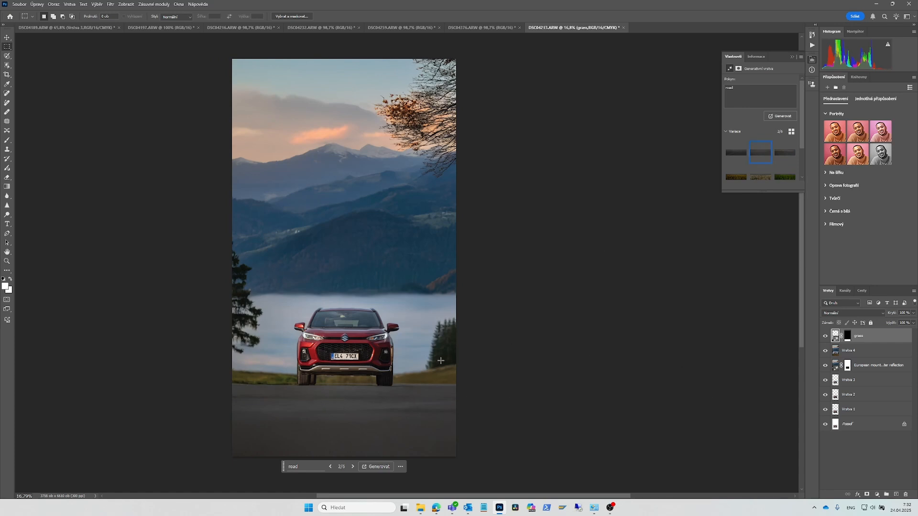
pyautogui.hotkey('ctrl', 'shift', 'alt', 'e')
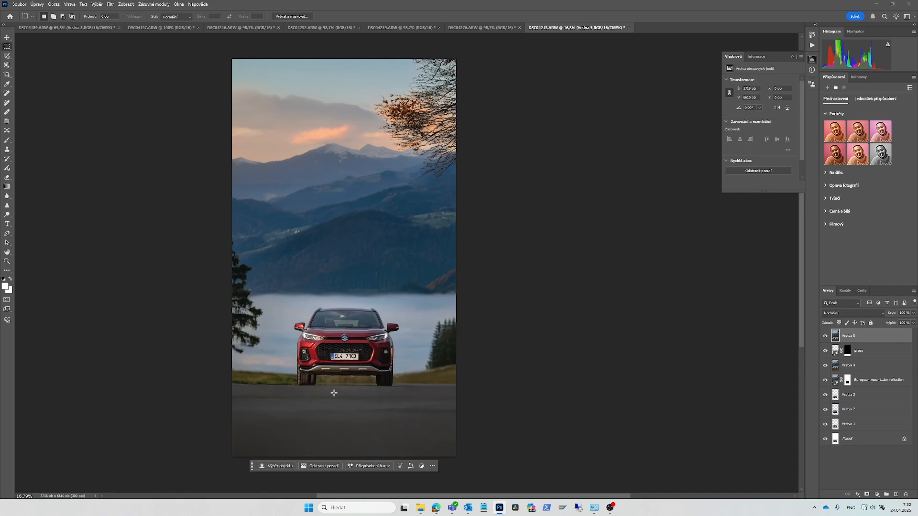
pyautogui.moveTo(370, 386); pyautogui.dragTo(397, 394)
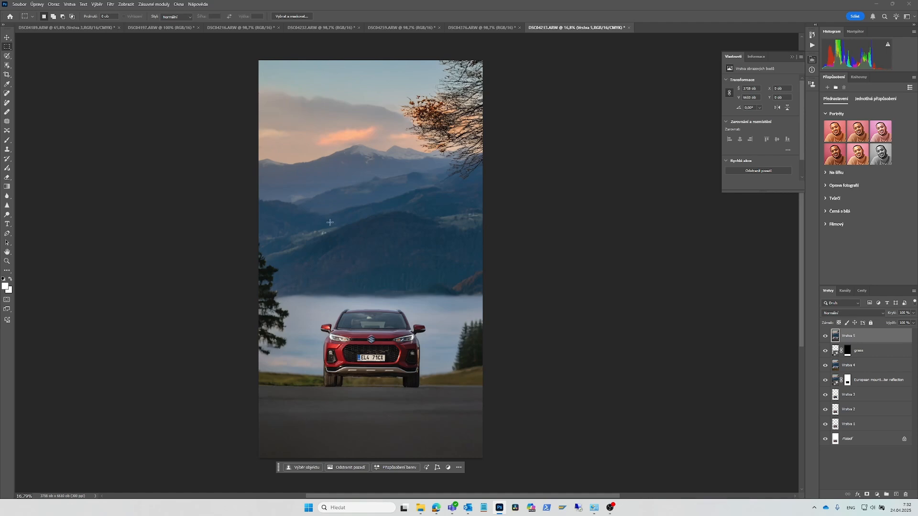
# - Switch to Google Drive in the web browser, search for "overlay" and open the "Sunlight photo overlays" folder
pyautogui.click(435, 510)
pyautogui.click(197, 21)
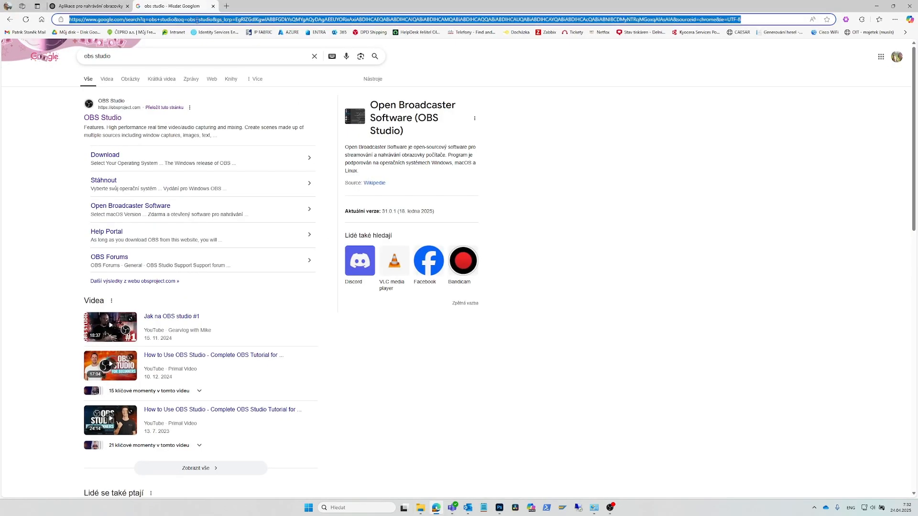
pyautogui.click(76, 32)
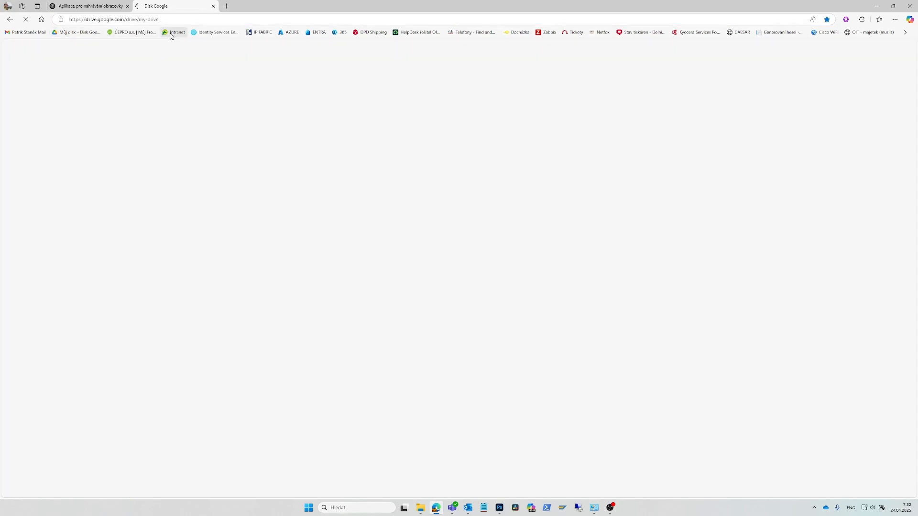
pyautogui.click(167, 48)
pyautogui.write('o')
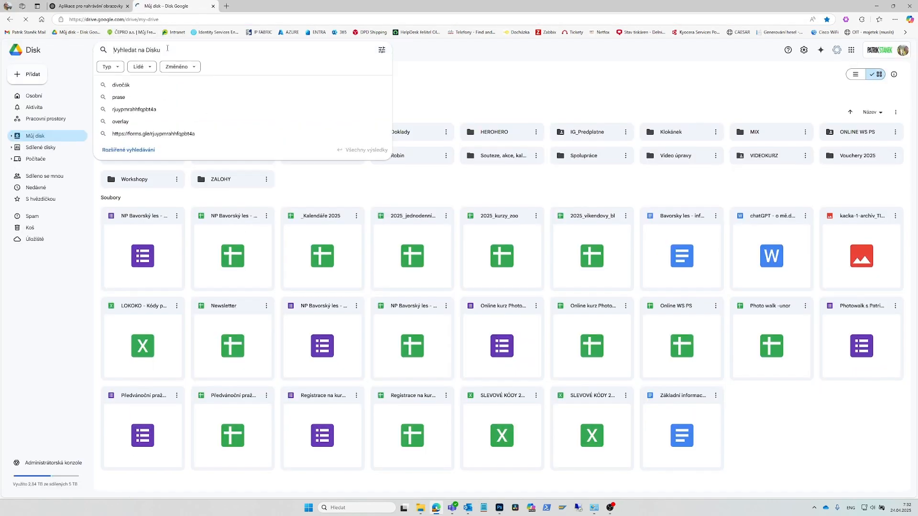
pyautogui.write('verlay')
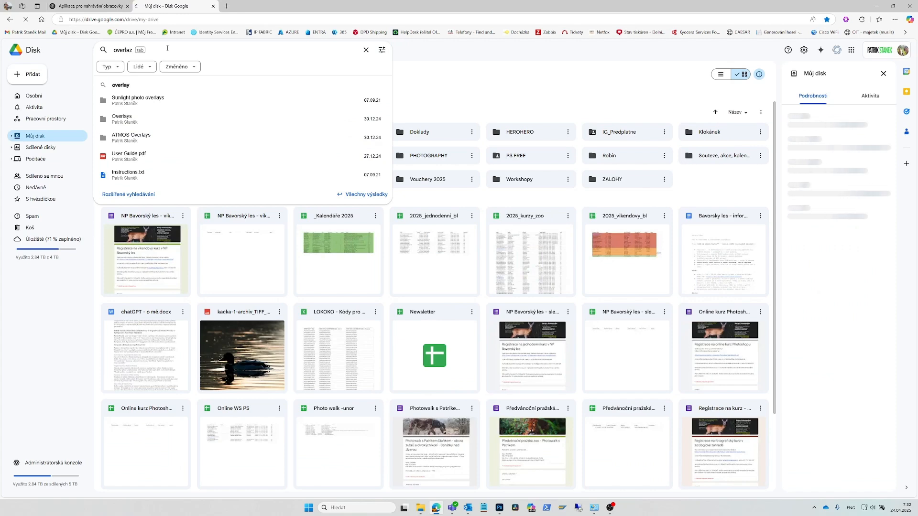
pyautogui.press('Return')
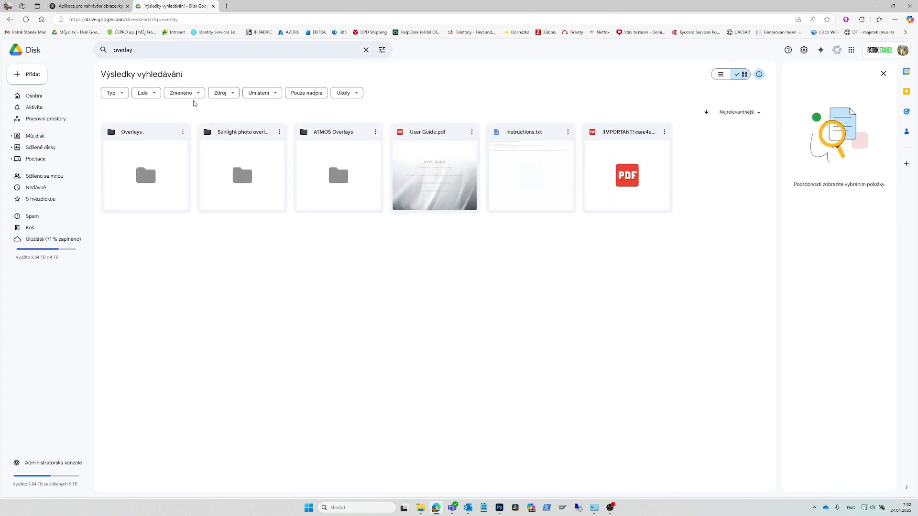
pyautogui.doubleClick(272, 160)
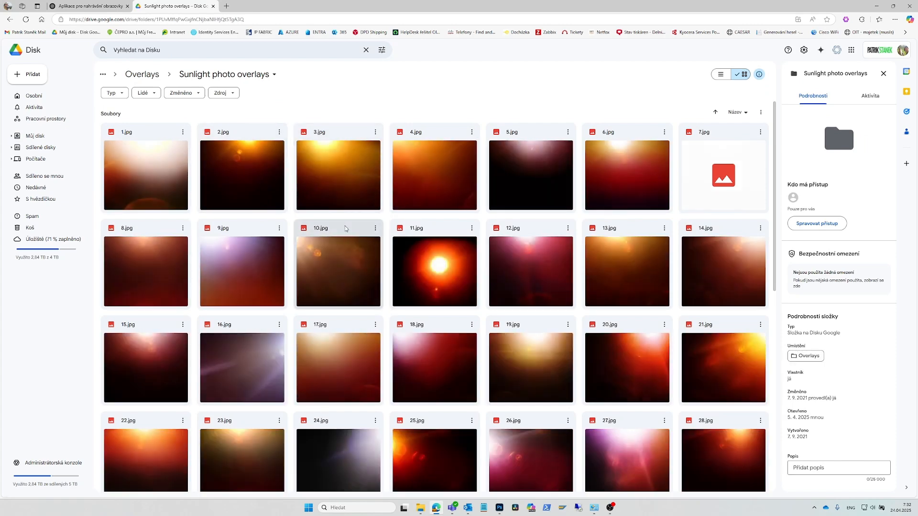
# - Look through the sunlight overlay thumbnails and preview 60.jpg as a candidate for the sunset photo
pyautogui.scroll(-5, 346, 226)
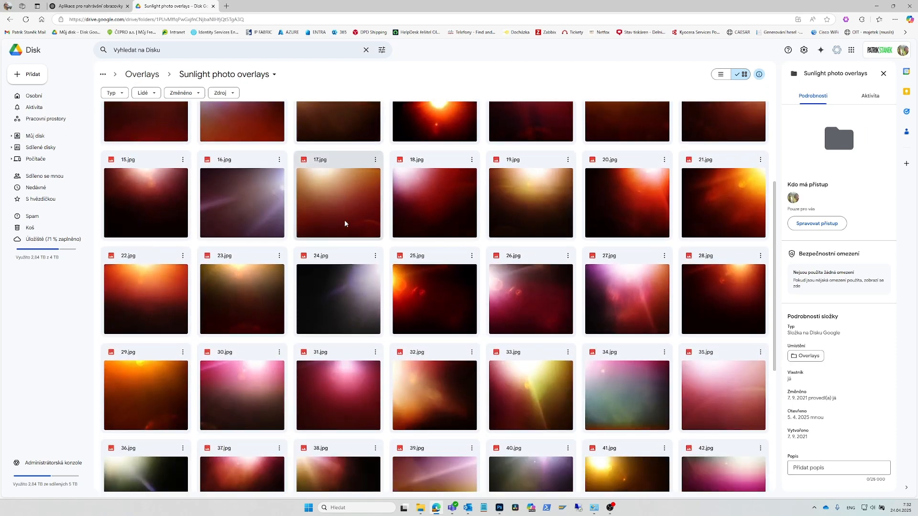
pyautogui.scroll(-5, 345, 223)
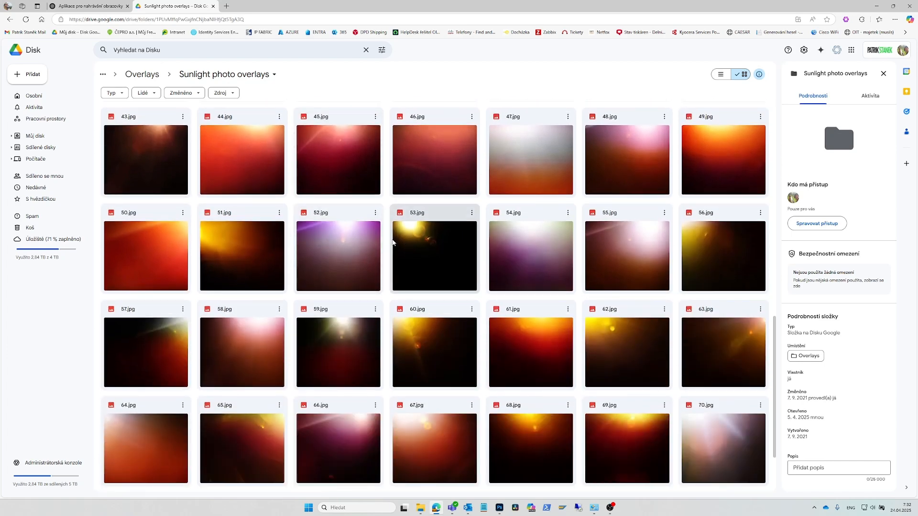
pyautogui.scroll(-3, 426, 248)
pyautogui.click(438, 271)
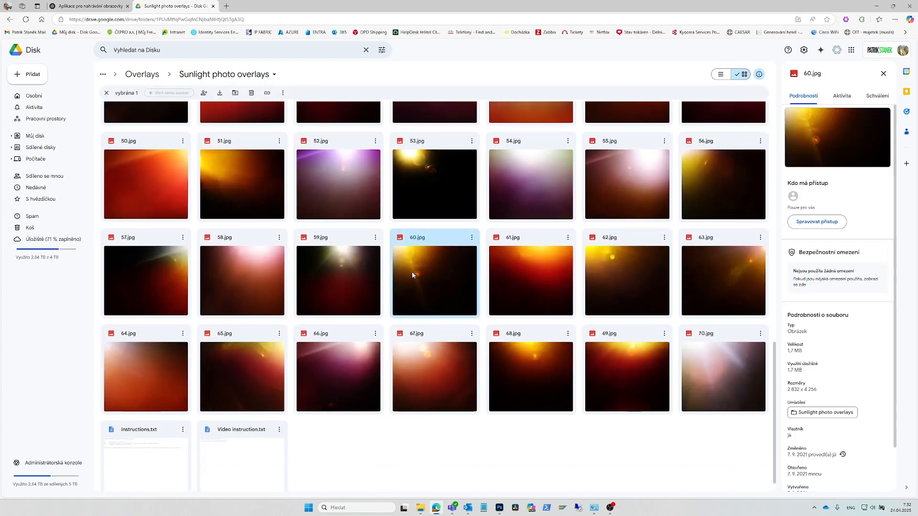
pyautogui.scroll(5, 412, 271)
pyautogui.scroll(6, 413, 275)
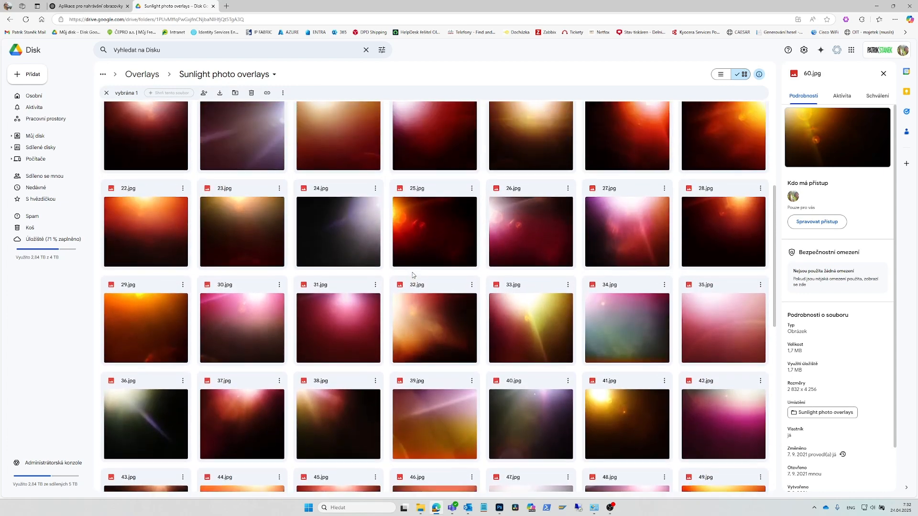
pyautogui.scroll(2, 413, 275)
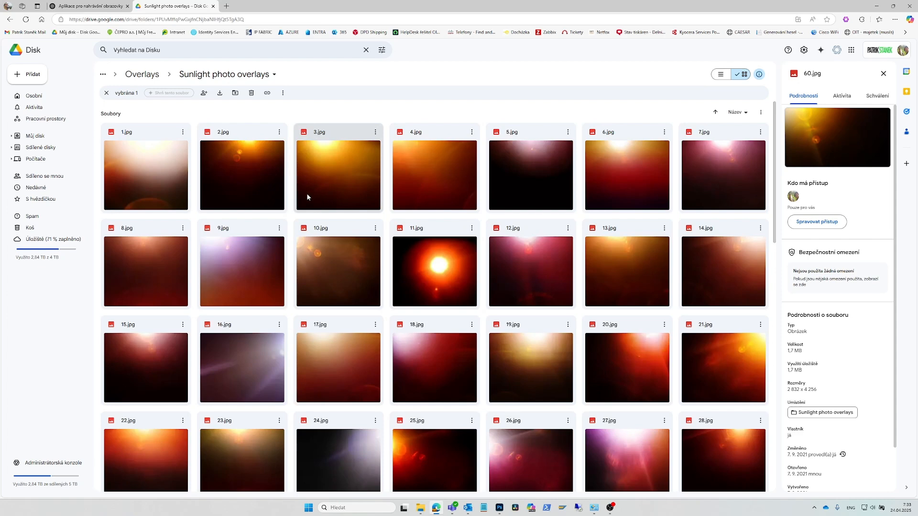
# - Download the sunlight overlay 41.jpg from the folder and return to Photoshop
pyautogui.scroll(-5, 288, 268)
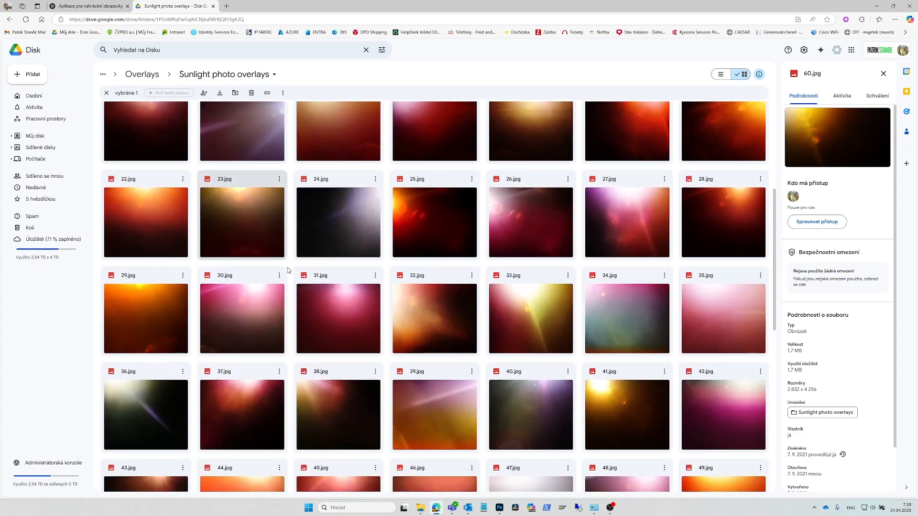
pyautogui.scroll(-2, 288, 268)
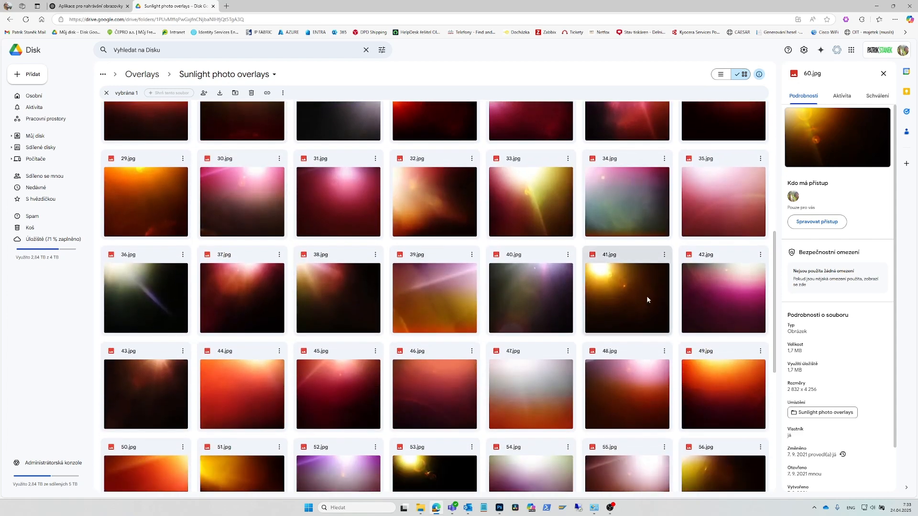
pyautogui.click(645, 300)
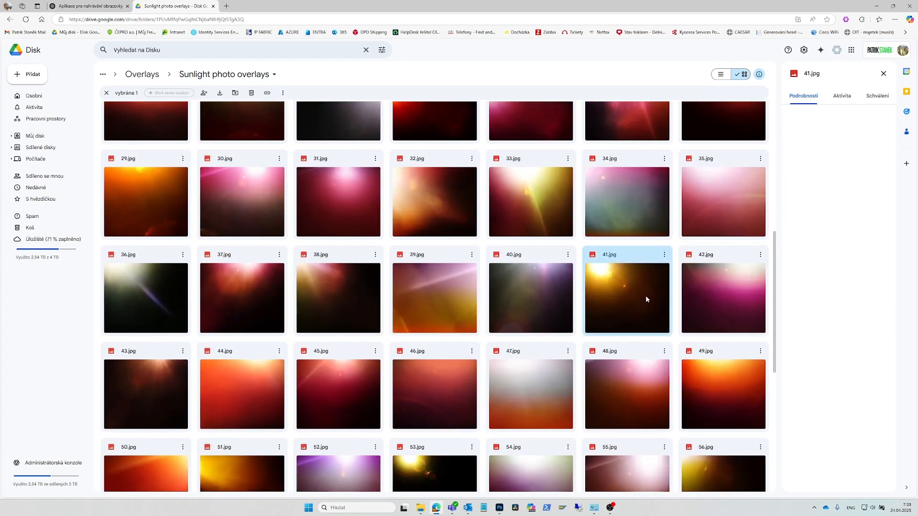
pyautogui.rightClick(645, 300)
pyautogui.press('Escape')
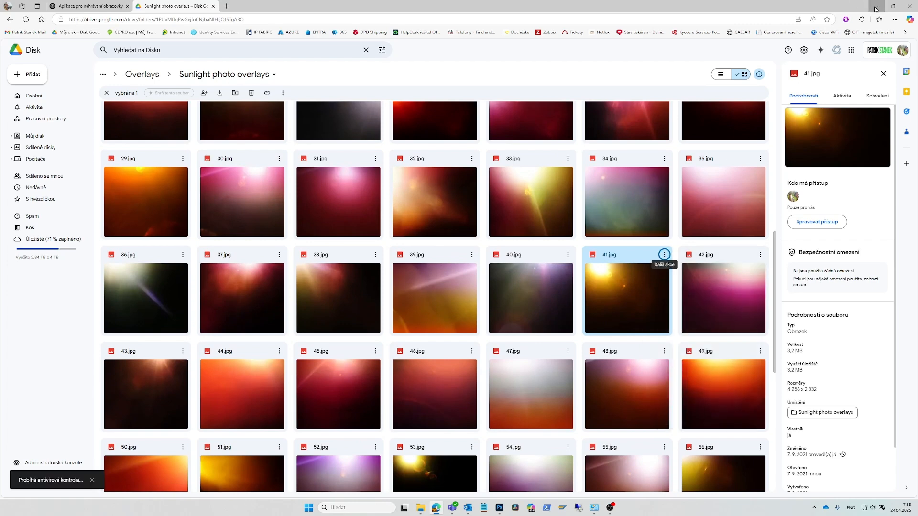
pyautogui.click(876, 8)
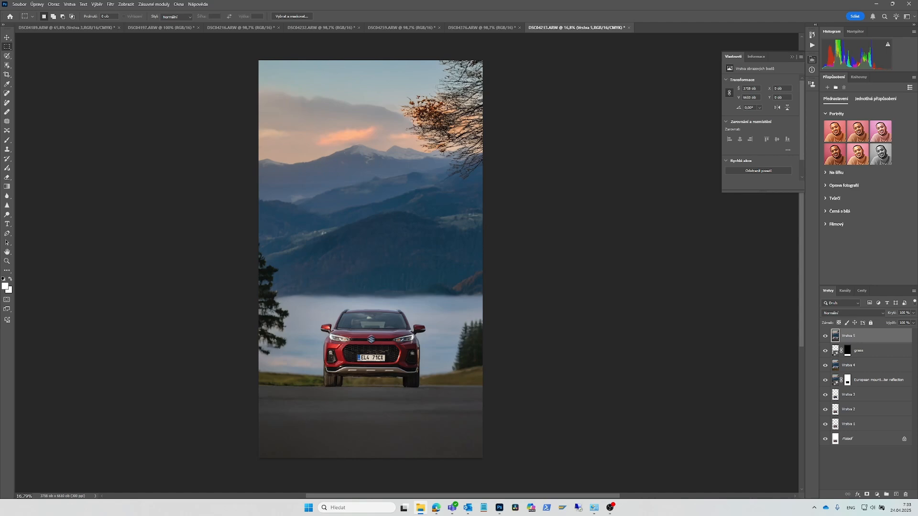
# - Place the downloaded 41 (2).jpg into the car photo, rotate it 90° clockwise and enlarge it to cover the whole canvas
pyautogui.click(421, 508)
pyautogui.moveTo(594, 254); pyautogui.dragTo(371, 294)
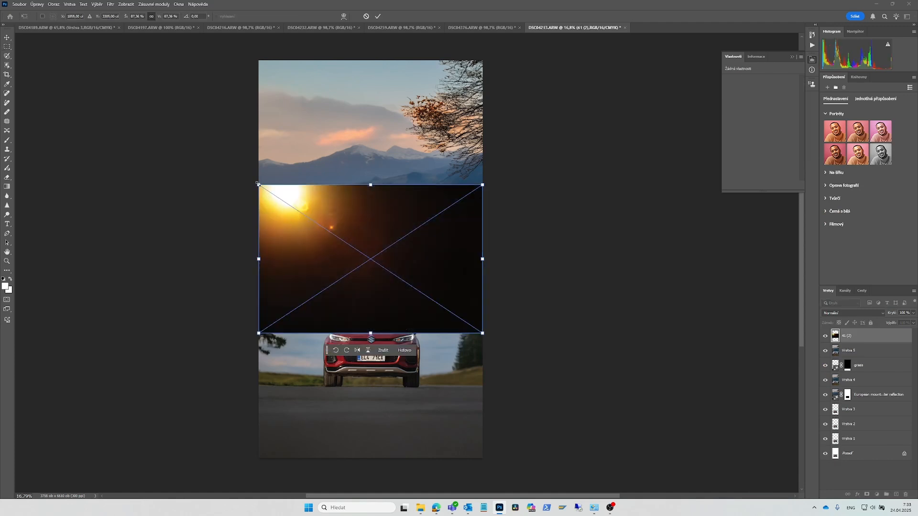
pyautogui.moveTo(245, 183); pyautogui.dragTo(518, 66)
pyautogui.moveTo(350, 292); pyautogui.dragTo(307, 286)
pyautogui.moveTo(464, 367); pyautogui.dragTo(528, 466)
pyautogui.moveTo(395, 342); pyautogui.dragTo(370, 343)
# - Flip the overlay so its sun sits in the image's upper-left corner, shift it slightly right and commit the transform
pyautogui.click(38, 5)
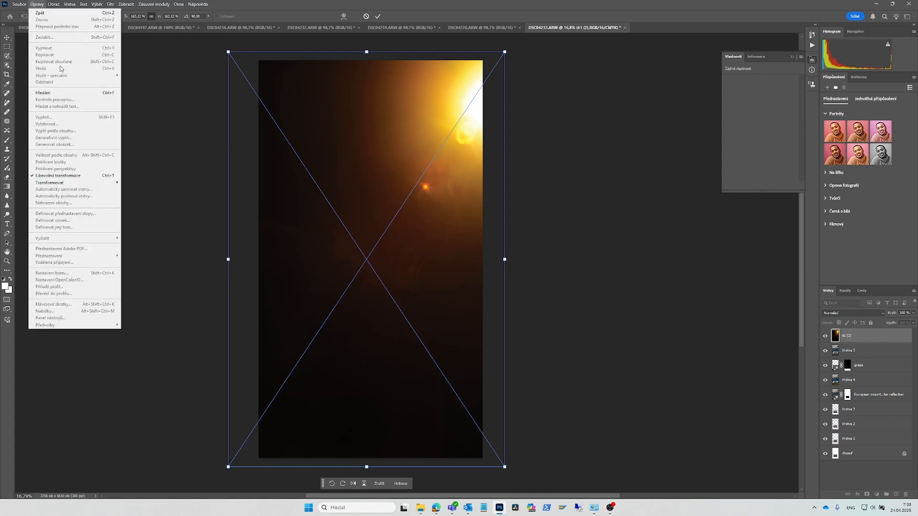
pyautogui.moveTo(96, 185)
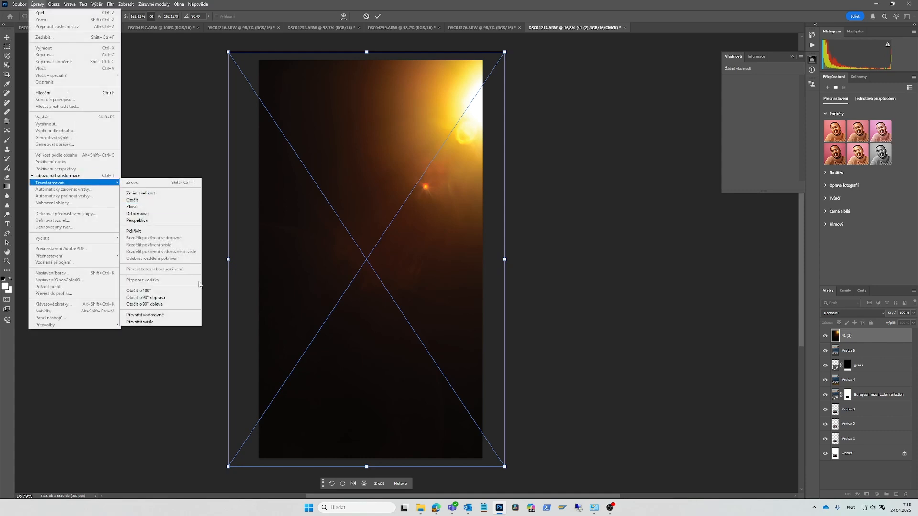
pyautogui.click(163, 317)
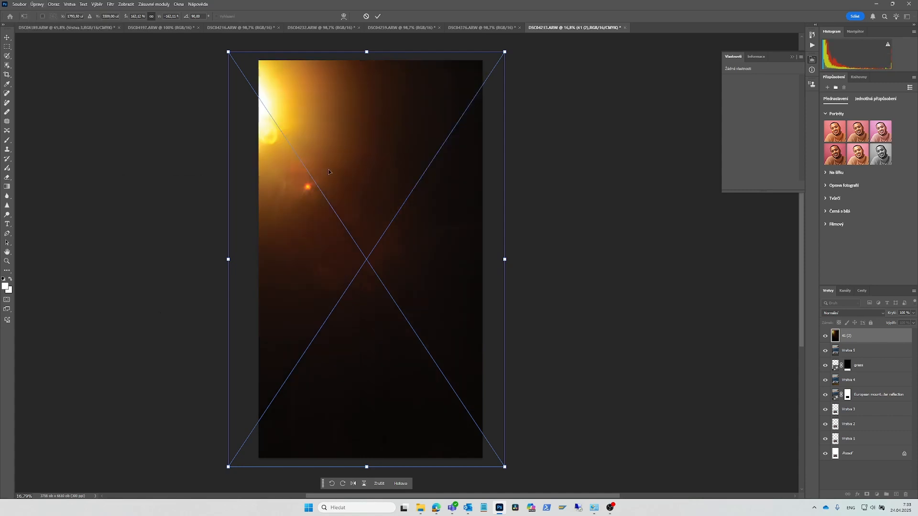
pyautogui.moveTo(329, 172); pyautogui.dragTo(343, 146)
pyautogui.press('Return')
pyautogui.press('m')
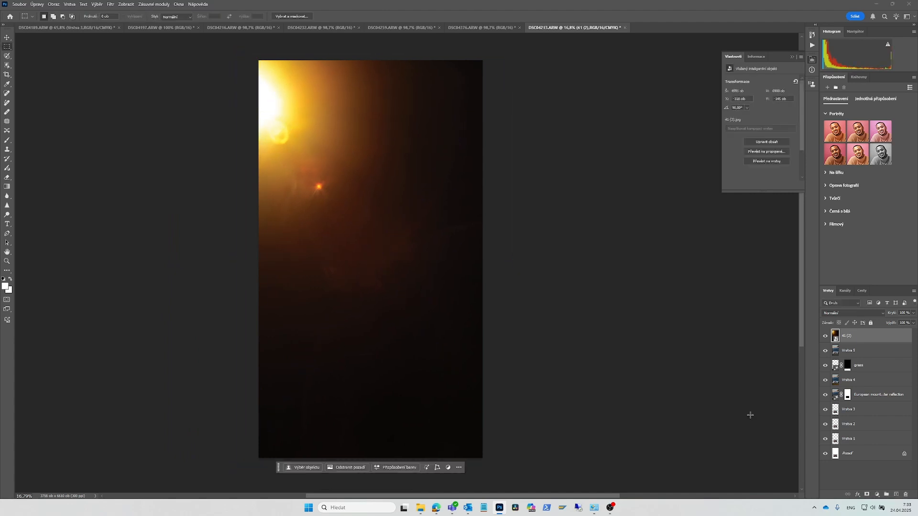
# - Set the overlay layer's blend mode to Screen (Závoj) and move the sun glow slightly further right into the sky
pyautogui.click(842, 311)
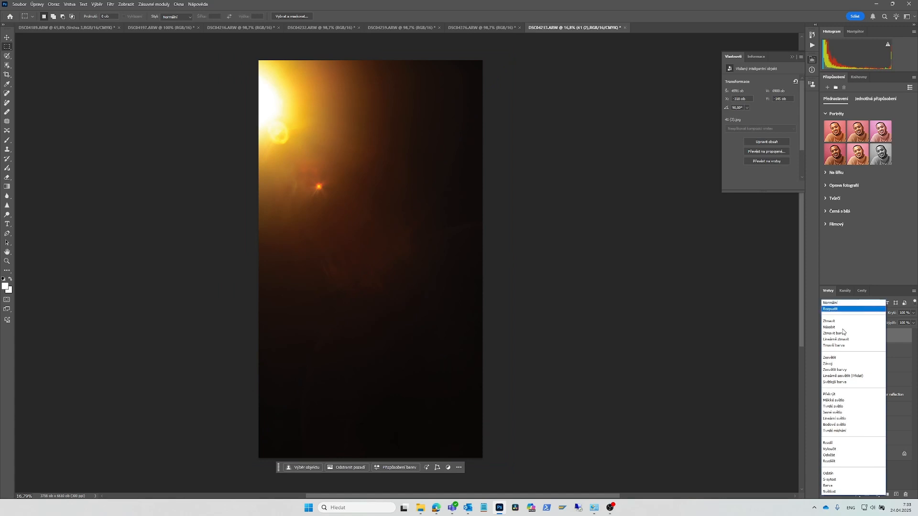
pyautogui.click(829, 364)
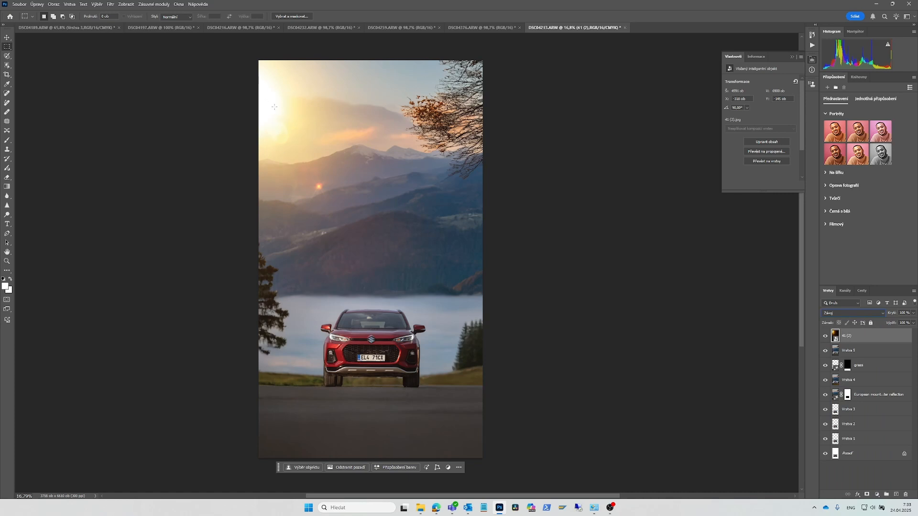
pyautogui.moveTo(279, 102); pyautogui.dragTo(282, 109)
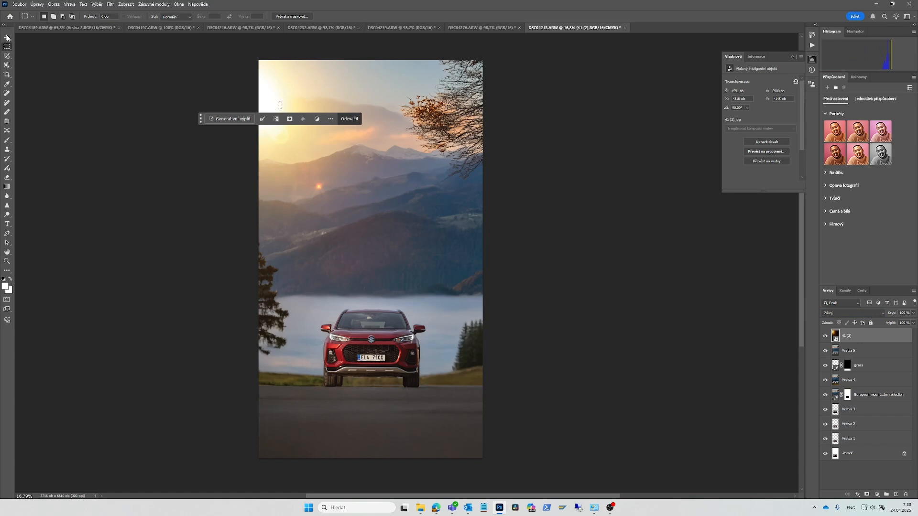
pyautogui.click(7, 38)
pyautogui.click(96, 4)
pyautogui.click(106, 23)
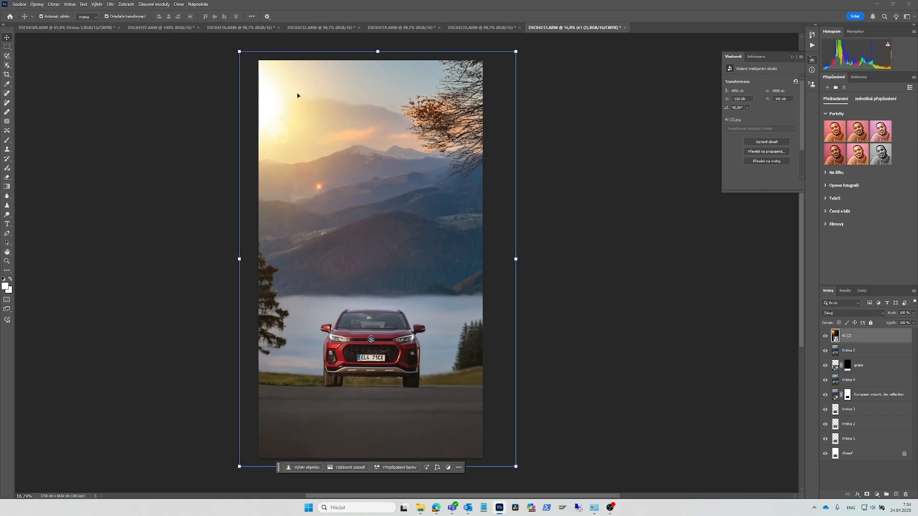
pyautogui.moveTo(278, 84); pyautogui.dragTo(297, 85)
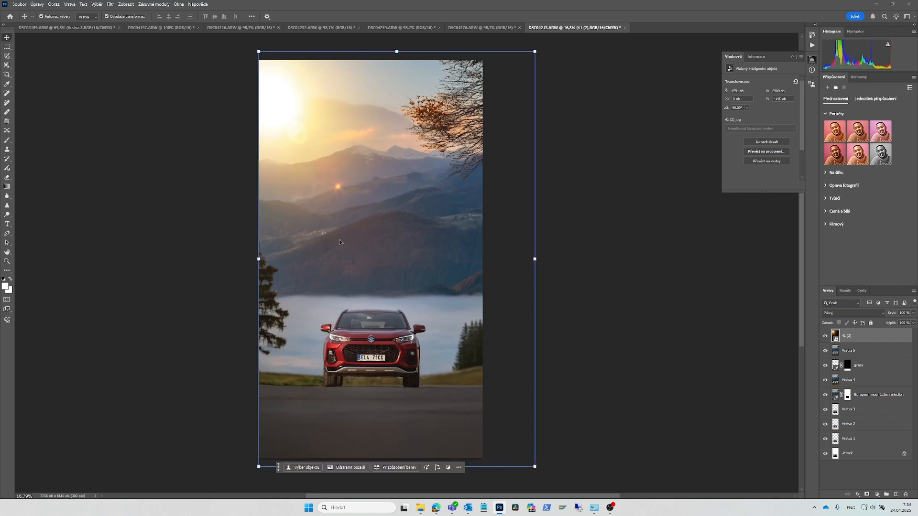
pyautogui.moveTo(340, 242); pyautogui.dragTo(336, 248)
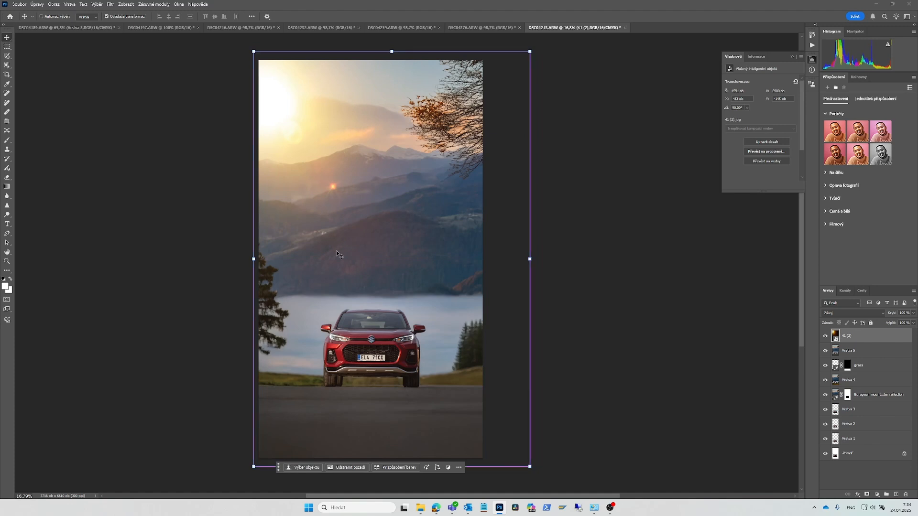
# - Merge all visible layers into a new layer and, in Camera Raw, set its temperature to +2 and slightly raise orange saturation
pyautogui.hotkey('ctrl', 'shift', 'alt', 'e')
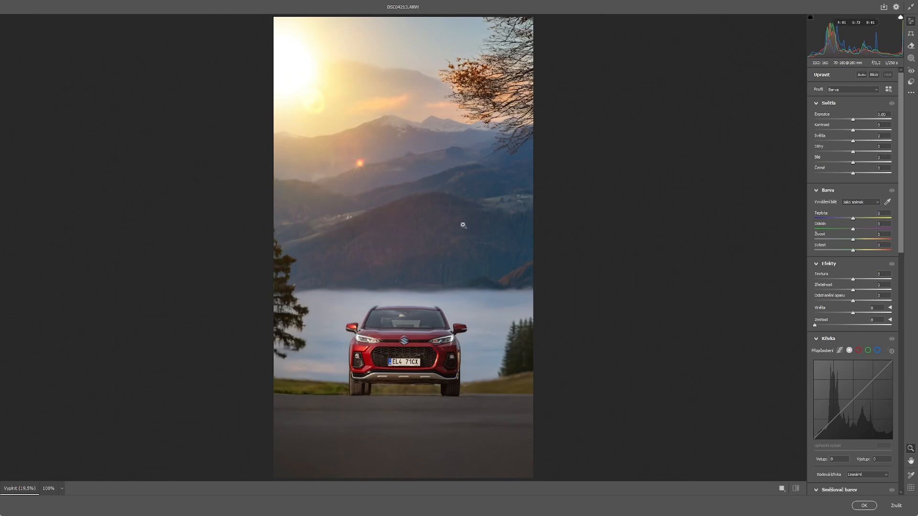
pyautogui.moveTo(854, 219); pyautogui.dragTo(854, 219)
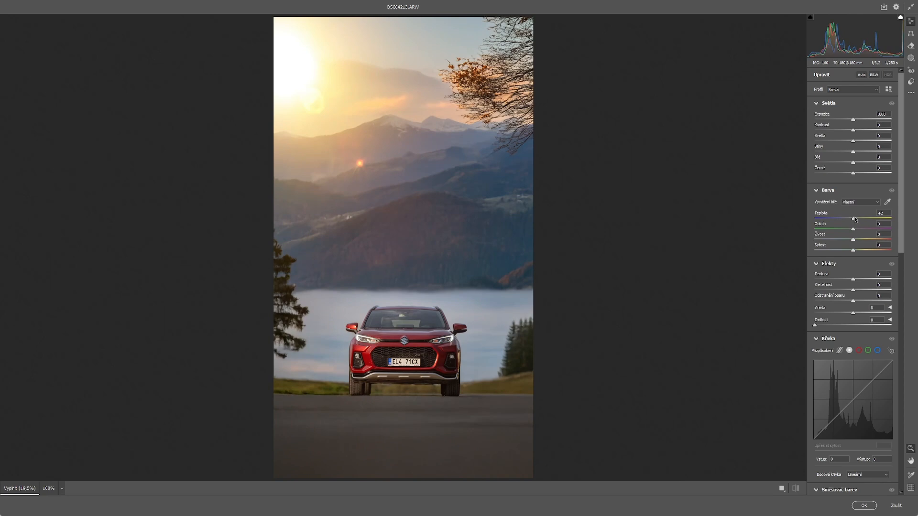
pyautogui.scroll(-4, 861, 383)
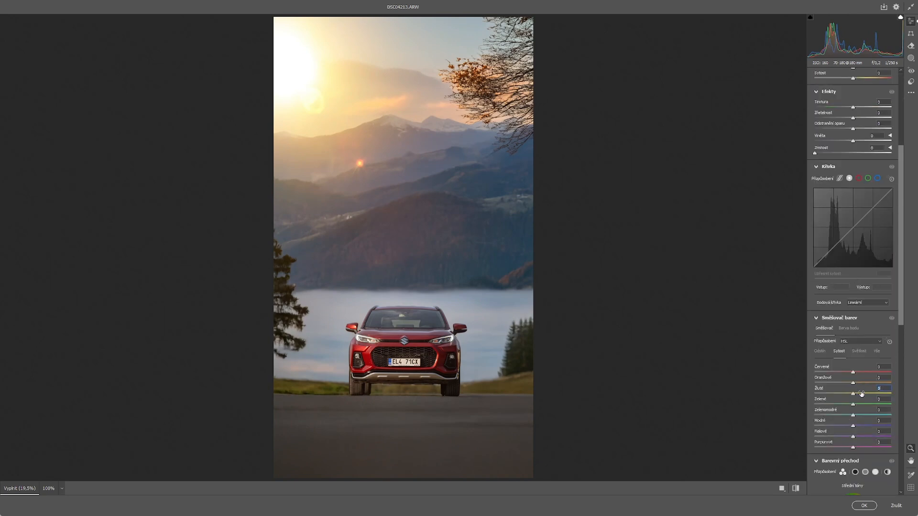
pyautogui.moveTo(859, 383); pyautogui.dragTo(856, 384)
pyautogui.scroll(3, 810, 159)
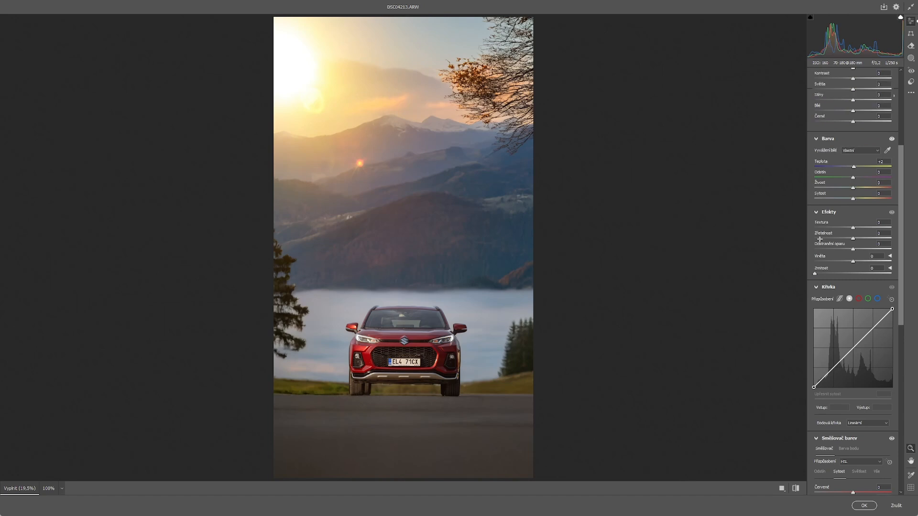
# - Slightly lift the shadows with a point on the tone curve and apply the Camera Raw adjustments
pyautogui.scroll(1, 820, 239)
pyautogui.moveTo(853, 239); pyautogui.dragTo(857, 240)
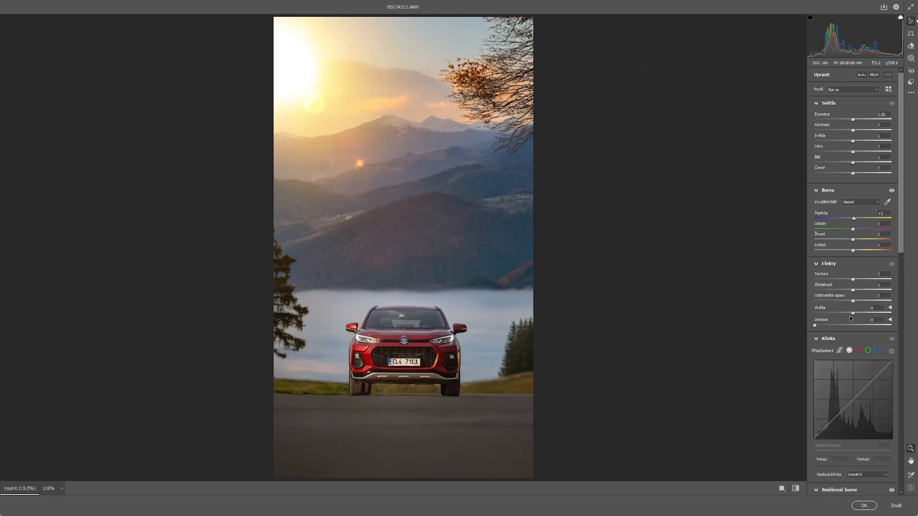
pyautogui.moveTo(834, 417); pyautogui.dragTo(832, 418)
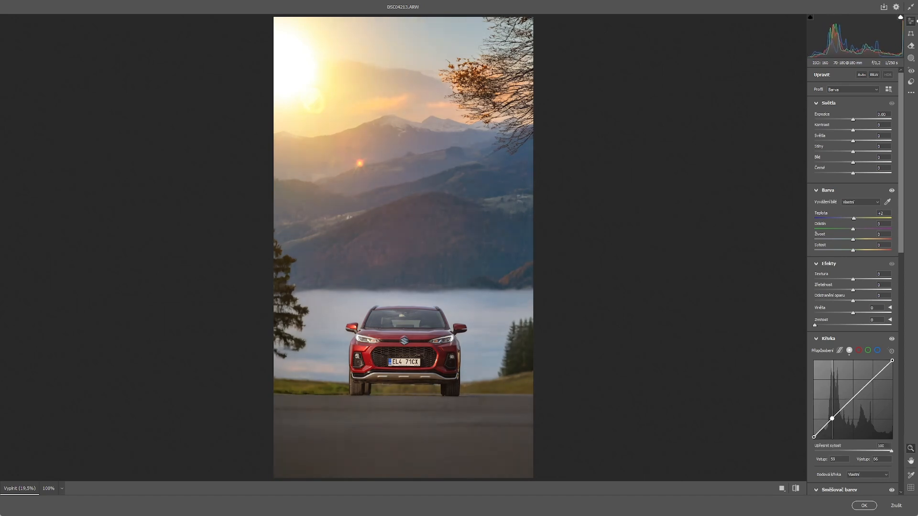
pyautogui.click(863, 505)
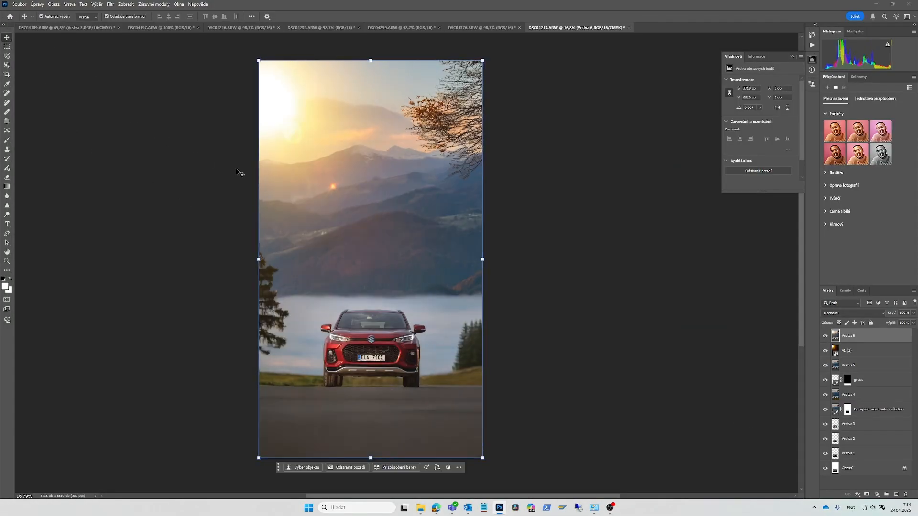
# - Reapply Camera Raw to the merged layer with blacks at -15 and contrast at +18, and deselect the layer
pyautogui.hotkey('ctrl', 'shift', 'a')
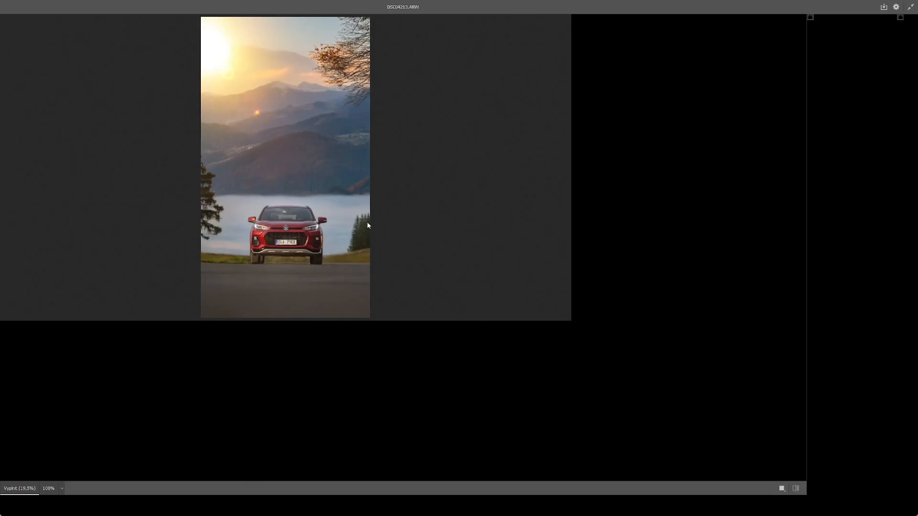
pyautogui.moveTo(849, 175); pyautogui.dragTo(847, 175)
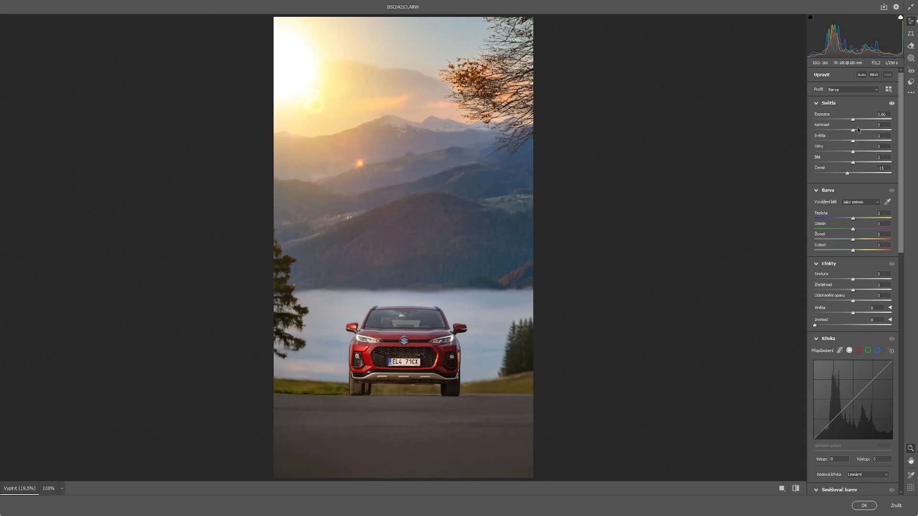
pyautogui.moveTo(858, 128); pyautogui.dragTo(859, 130)
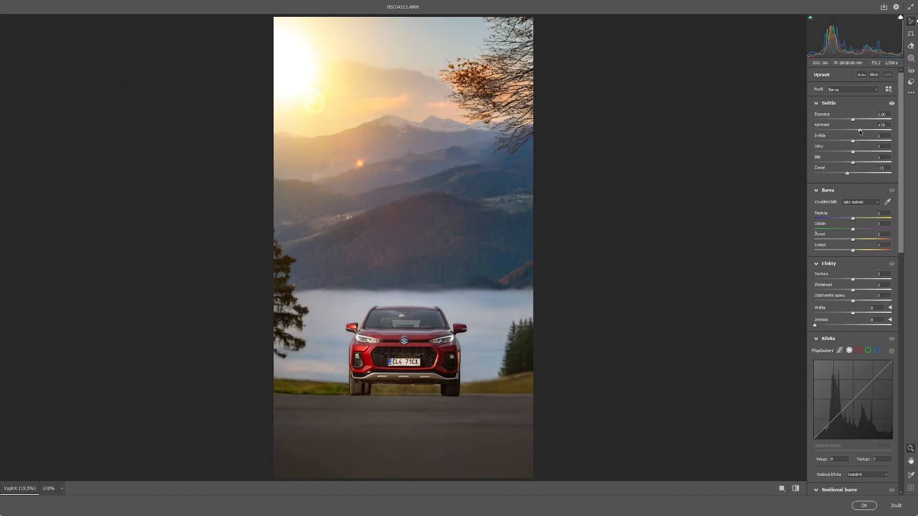
pyautogui.click(864, 505)
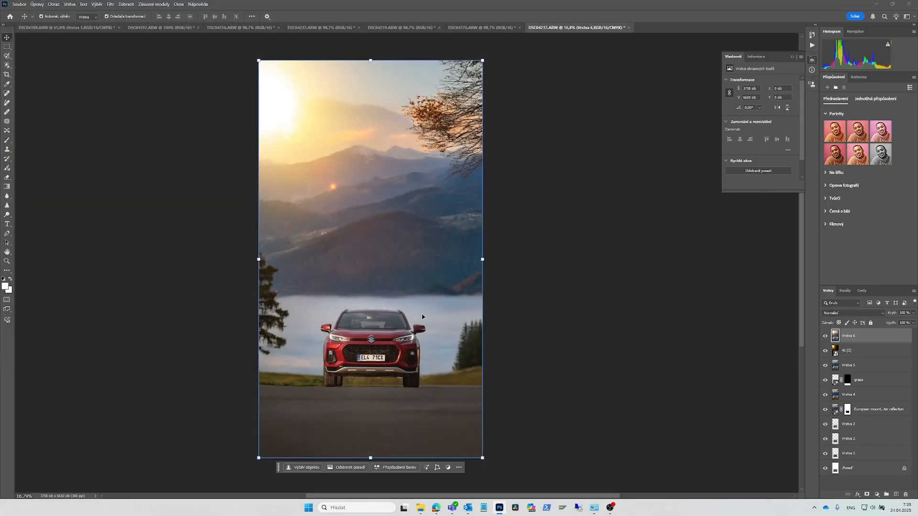
pyautogui.click(208, 262)
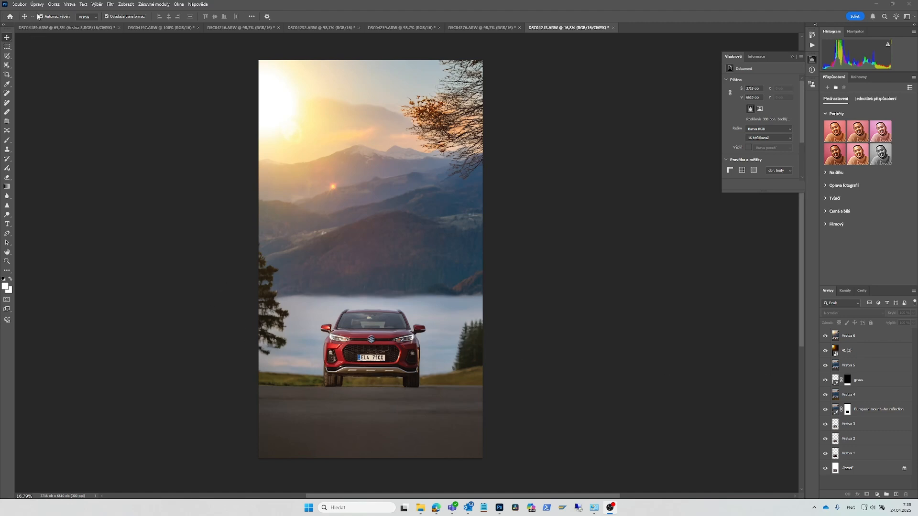
# - Resize the image to 1080 × 1920 pixels and fit it to the view
pyautogui.click(54, 4)
pyautogui.click(72, 61)
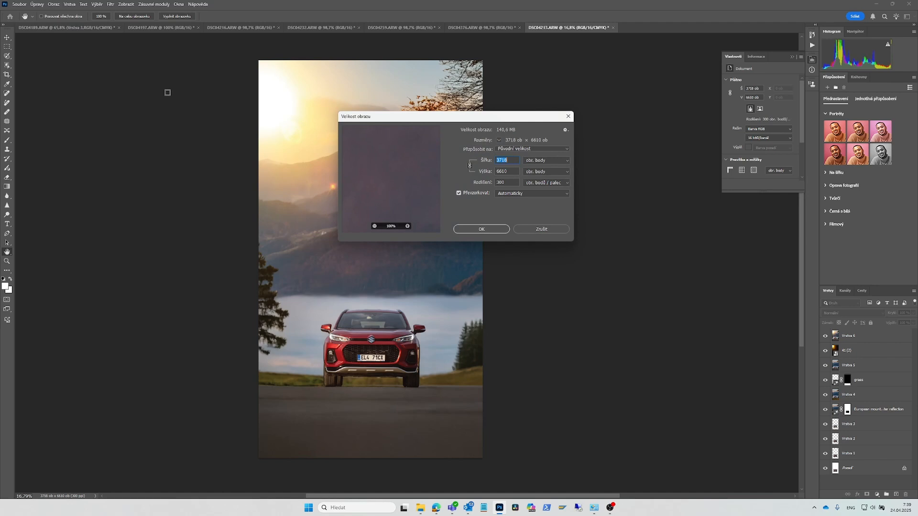
pyautogui.write('1')
pyautogui.press('Tab')
pyautogui.write('1')
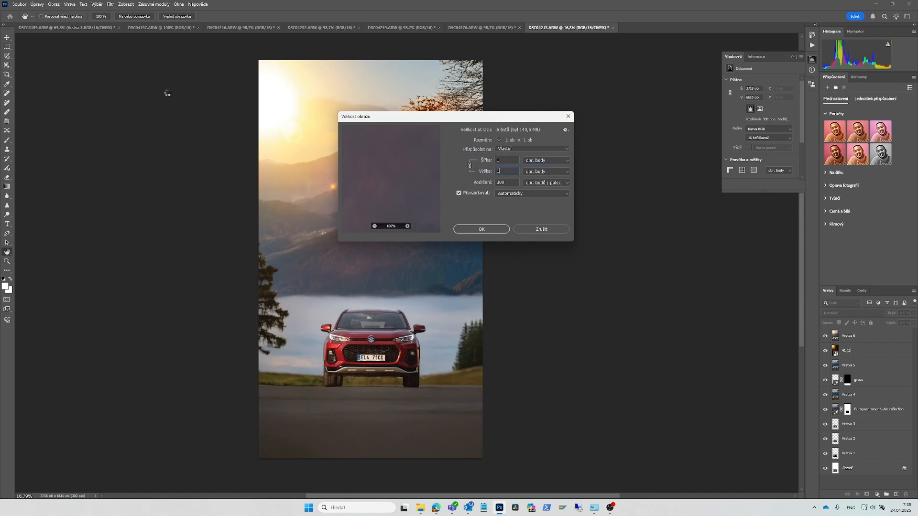
pyautogui.press('Escape')
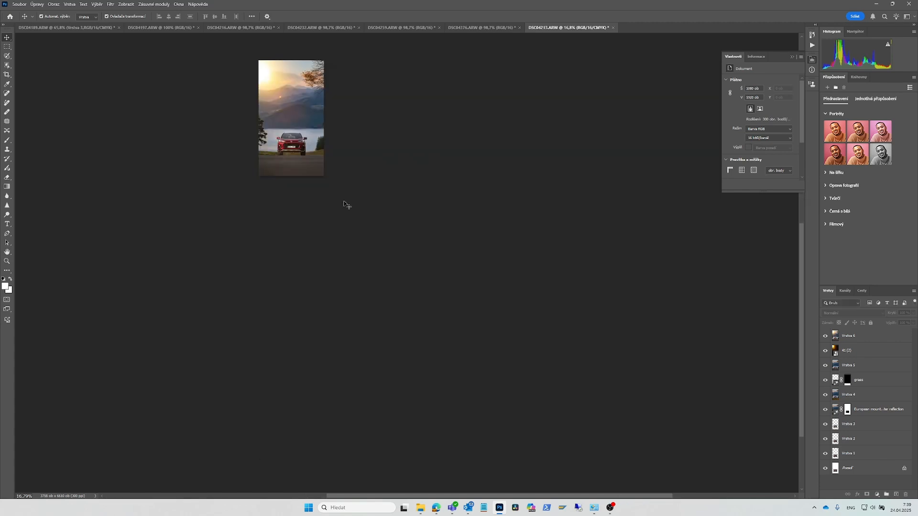
pyautogui.hotkey('ctrl', '0')
# - Select the tree at the photo's left edge with a rectangular marquee, remove it with Generative Fill and keep the second variation
pyautogui.click(346, 205)
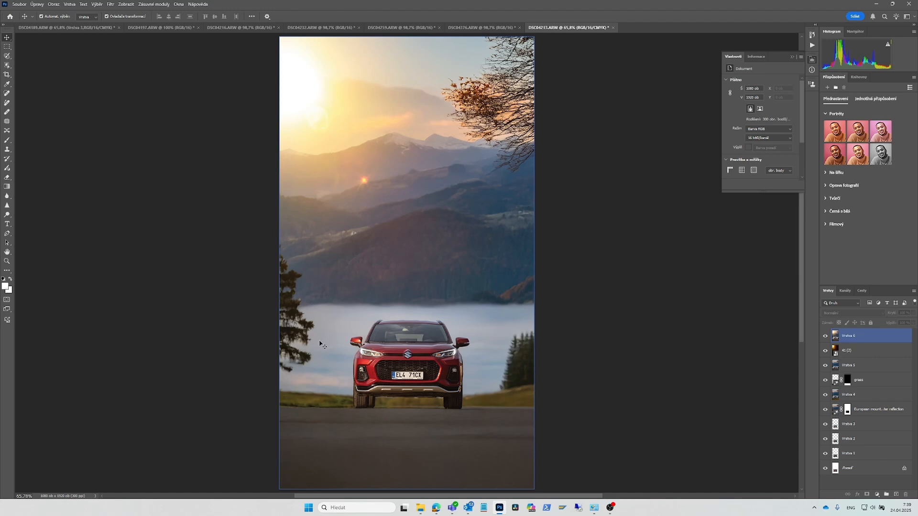
pyautogui.click(292, 316)
pyautogui.press('m')
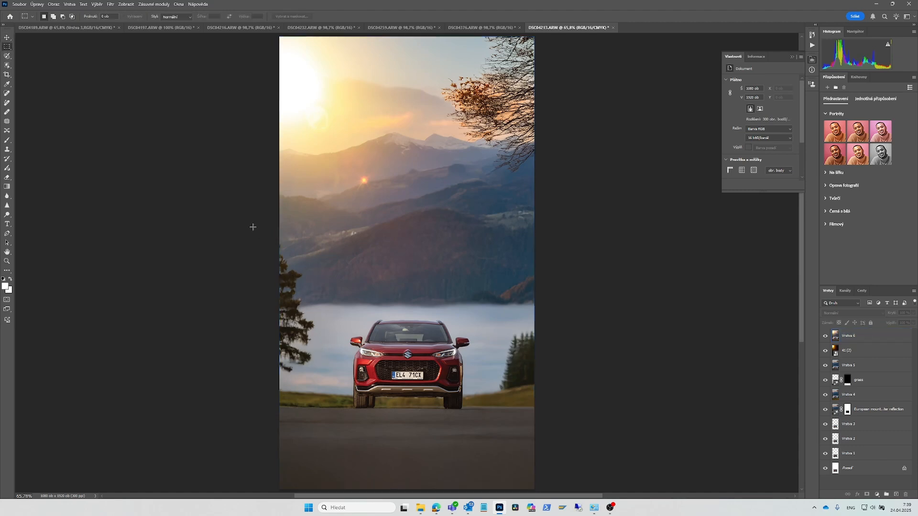
pyautogui.moveTo(253, 227); pyautogui.dragTo(320, 389)
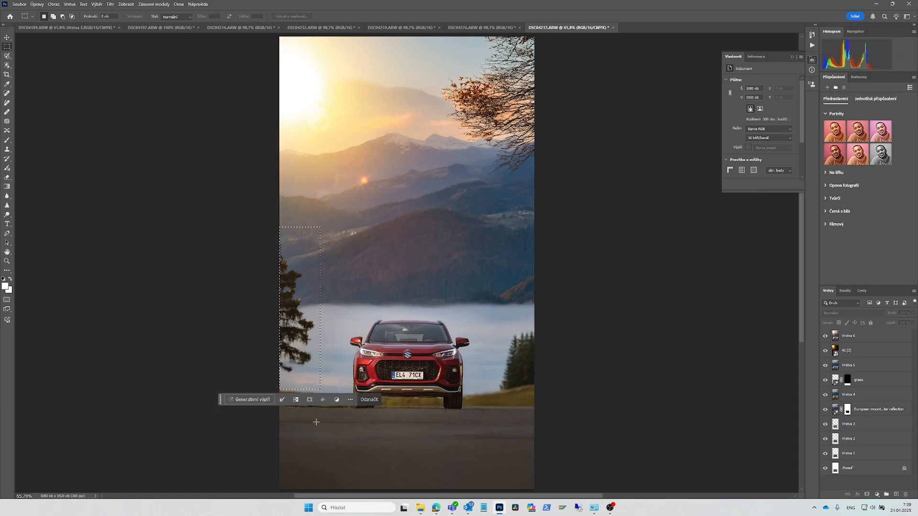
pyautogui.click(250, 400)
pyautogui.click(359, 401)
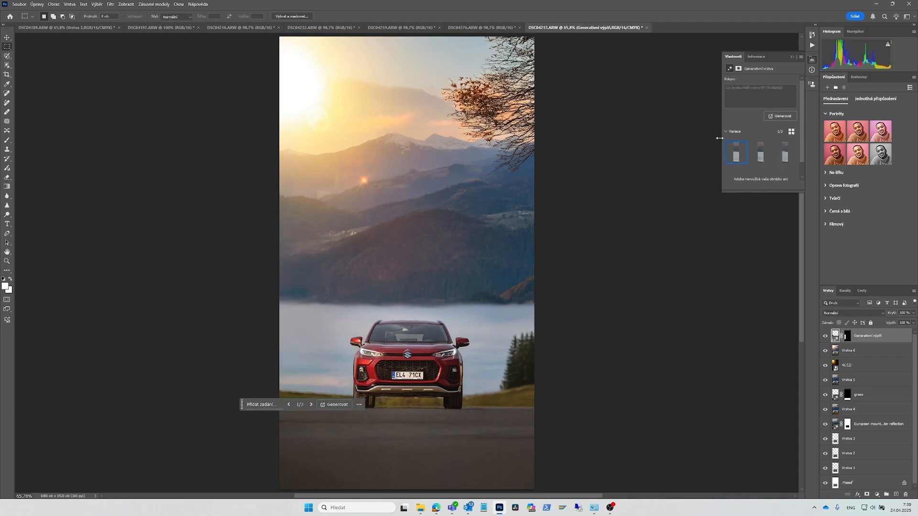
pyautogui.click(787, 153)
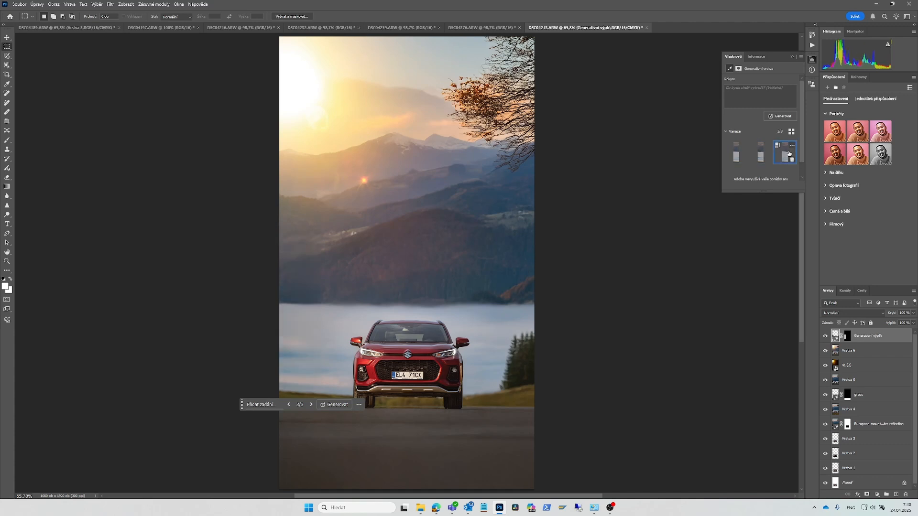
pyautogui.click(760, 154)
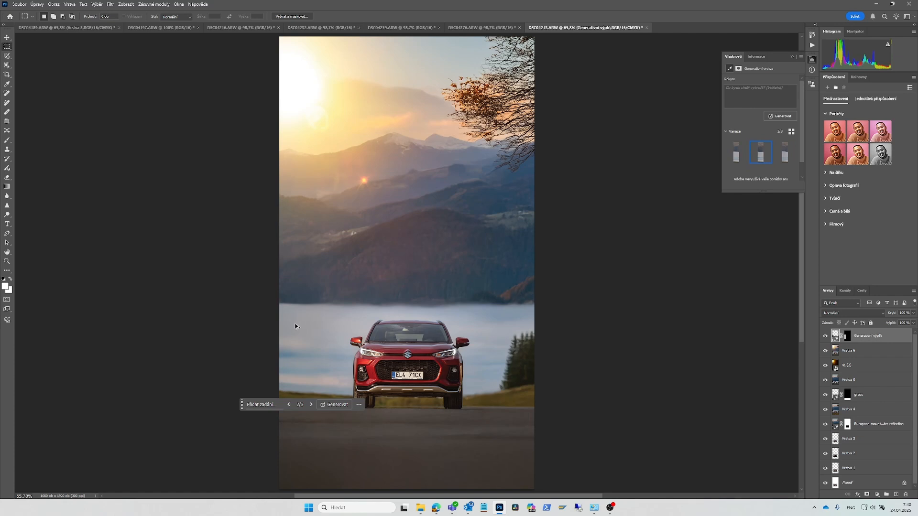
pyautogui.hotkey('ctrl', 'alt', 's')
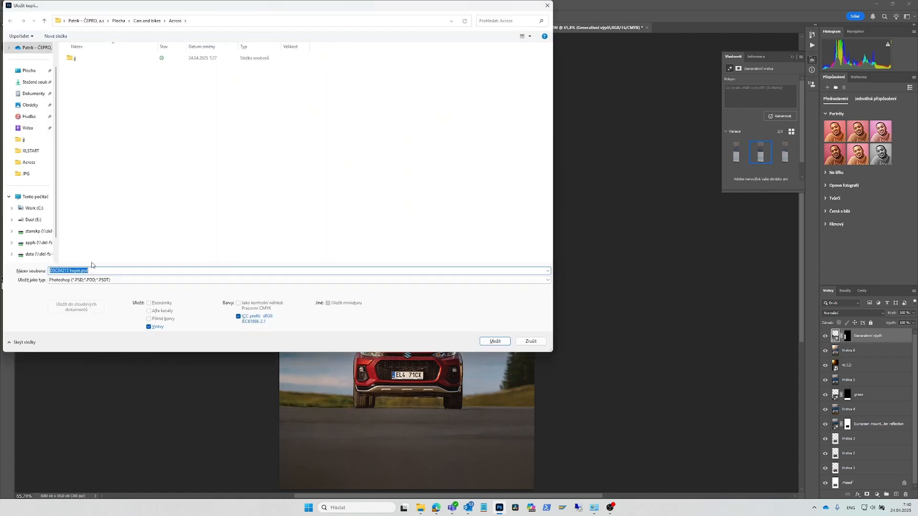
pyautogui.click(95, 280)
pyautogui.click(265, 314)
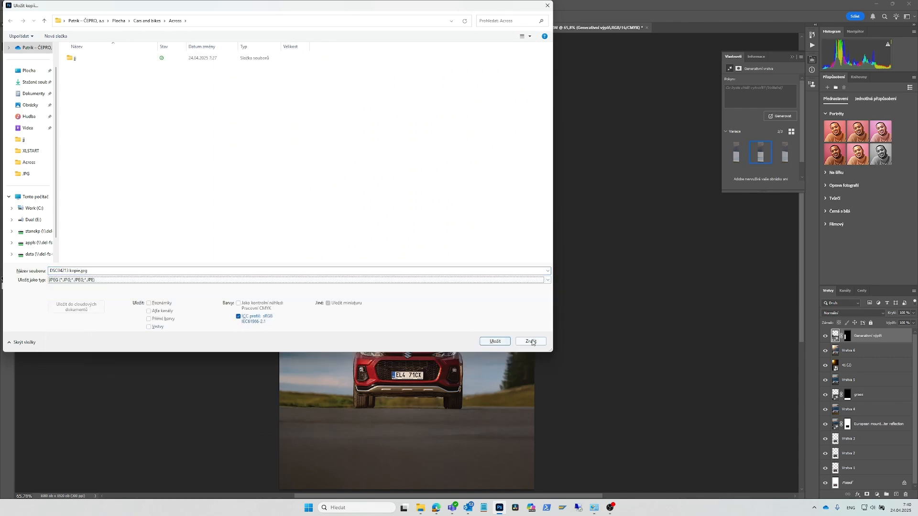
pyautogui.click(529, 341)
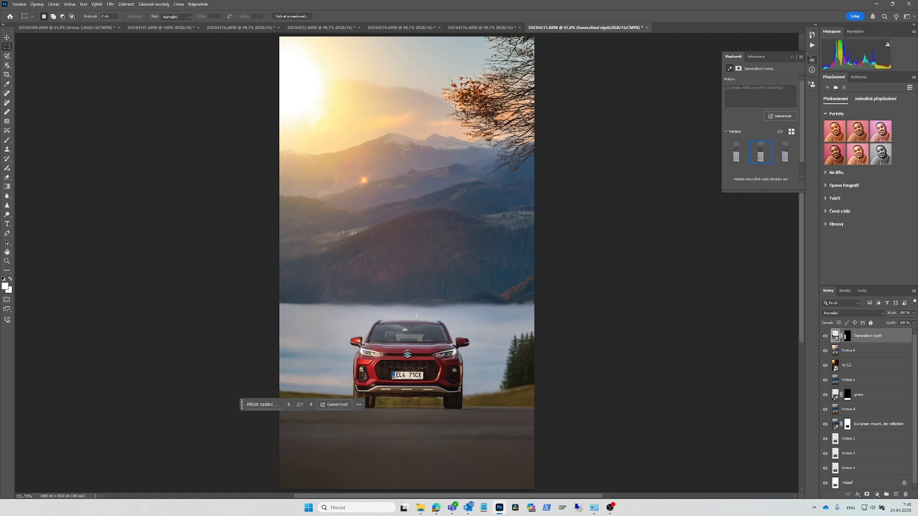